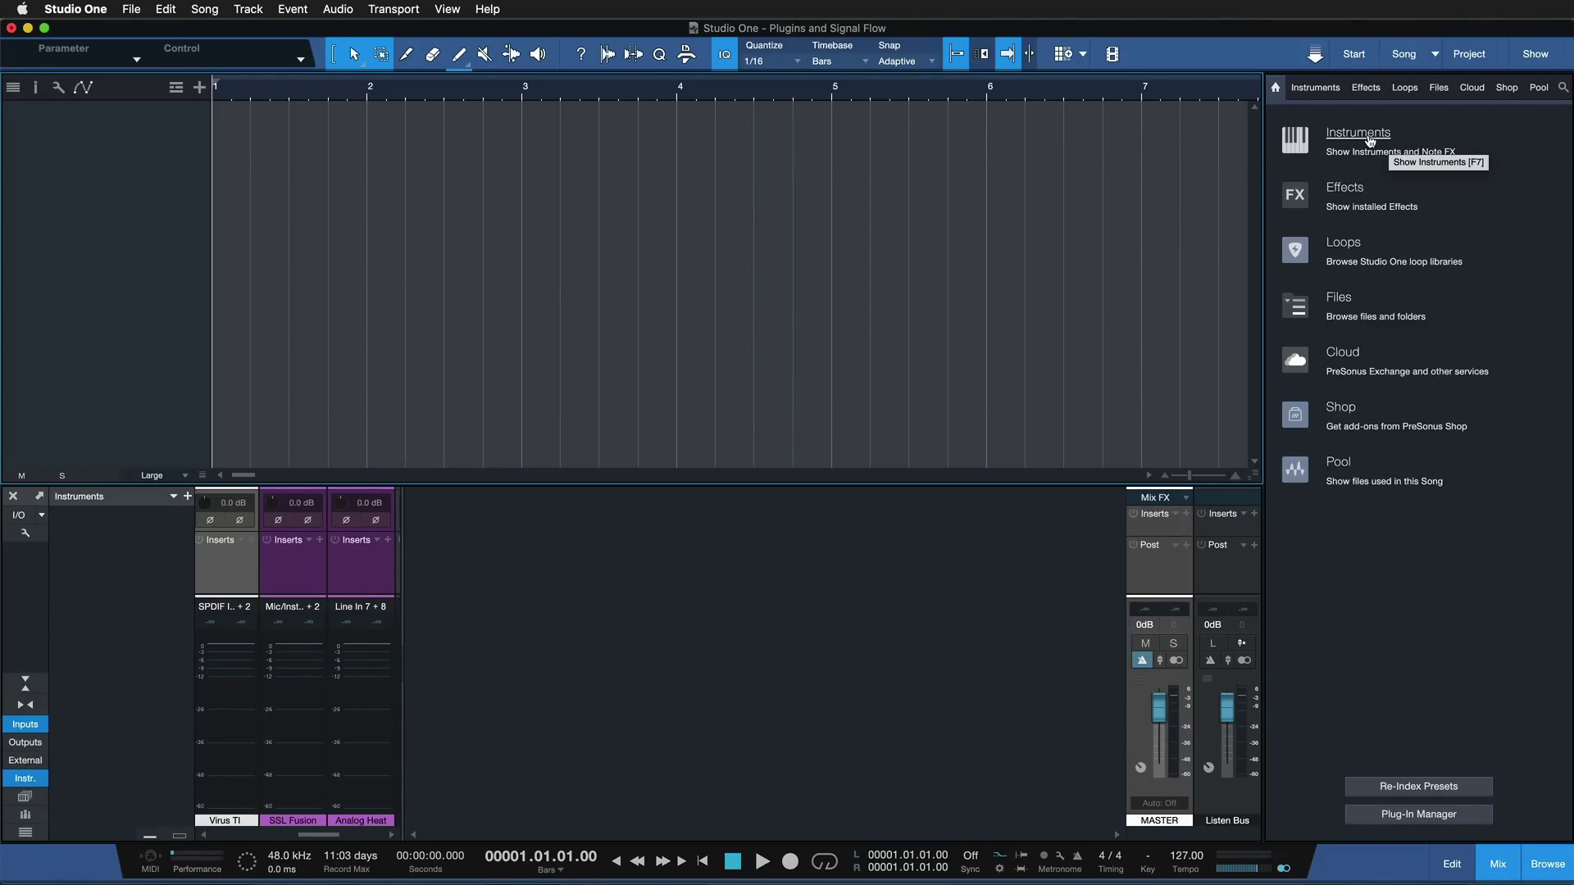
Add Mai Tai from the Instruments browser on a new instrument track.
left_click(1533, 857)
left_click(1538, 866)
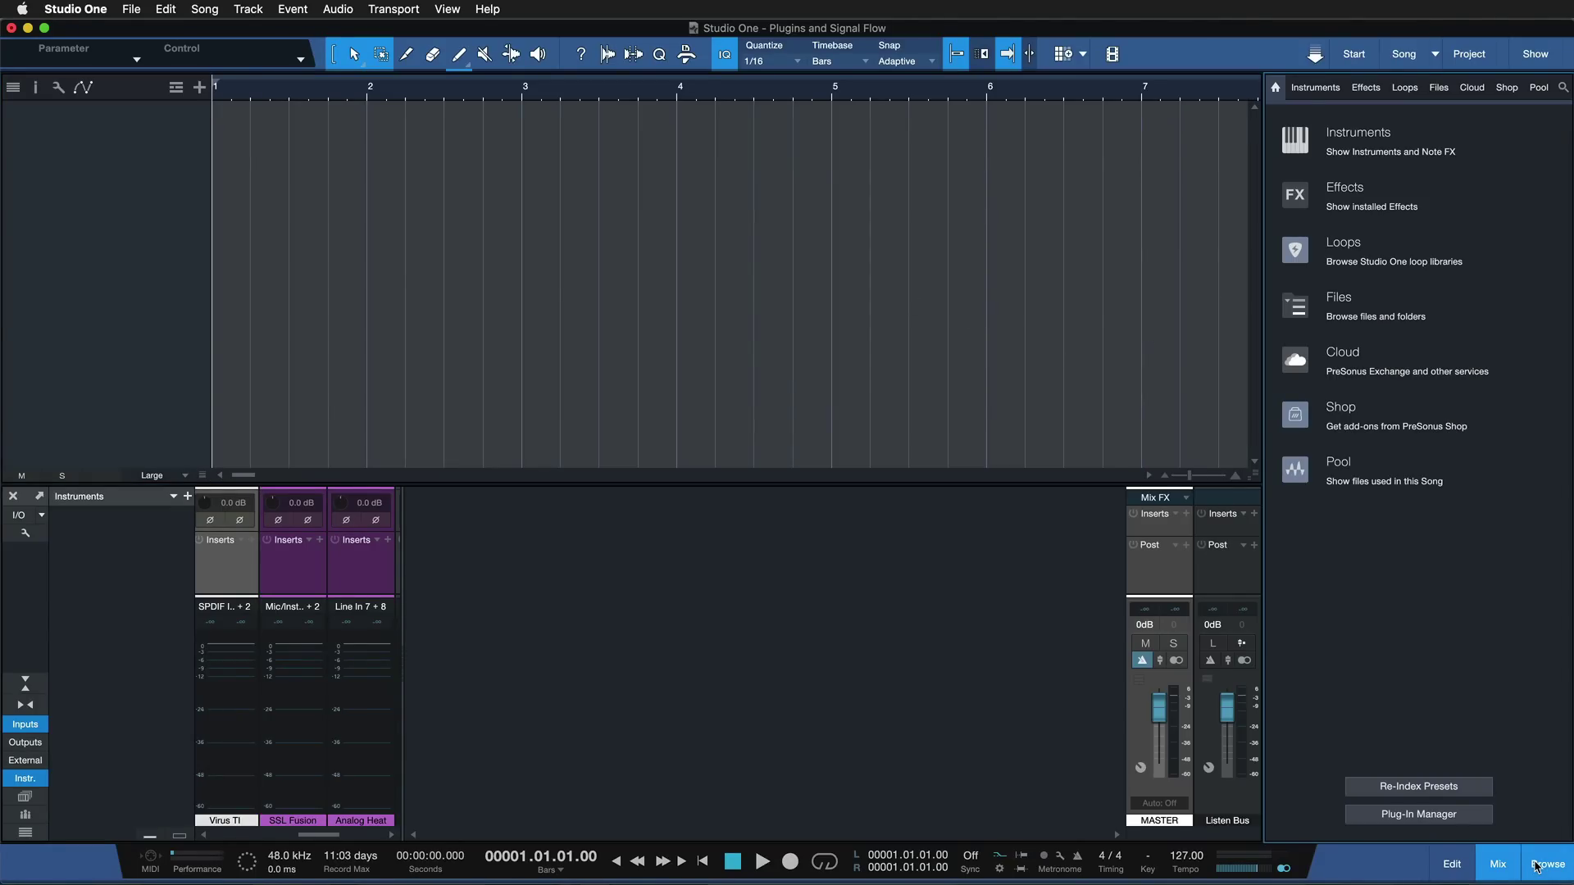
left_click(1373, 138)
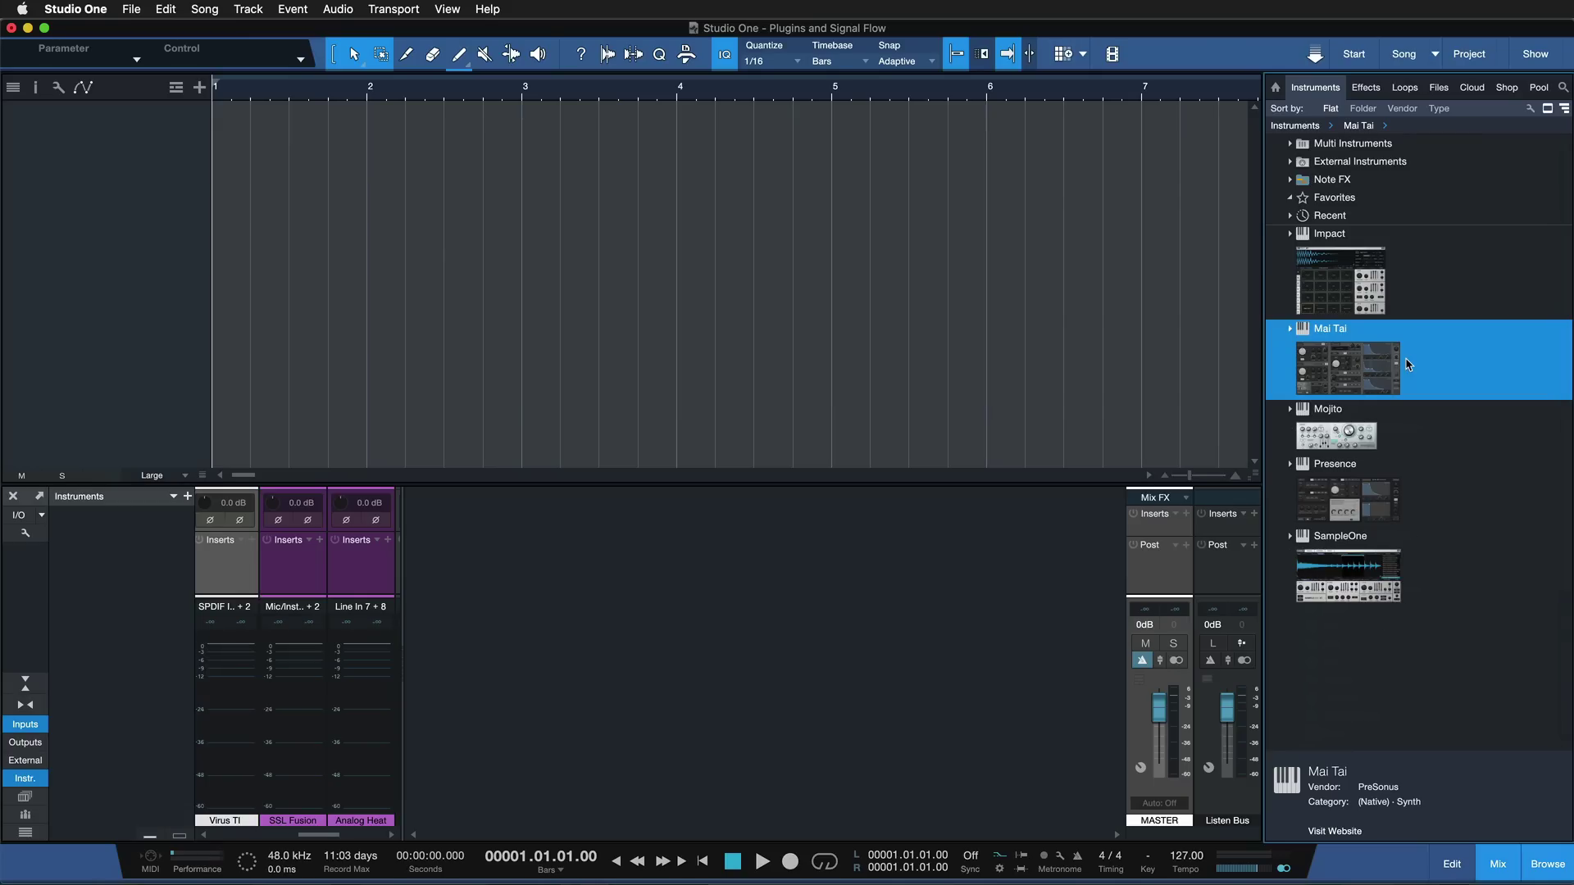
left_click_drag(1431, 378, 829, 187)
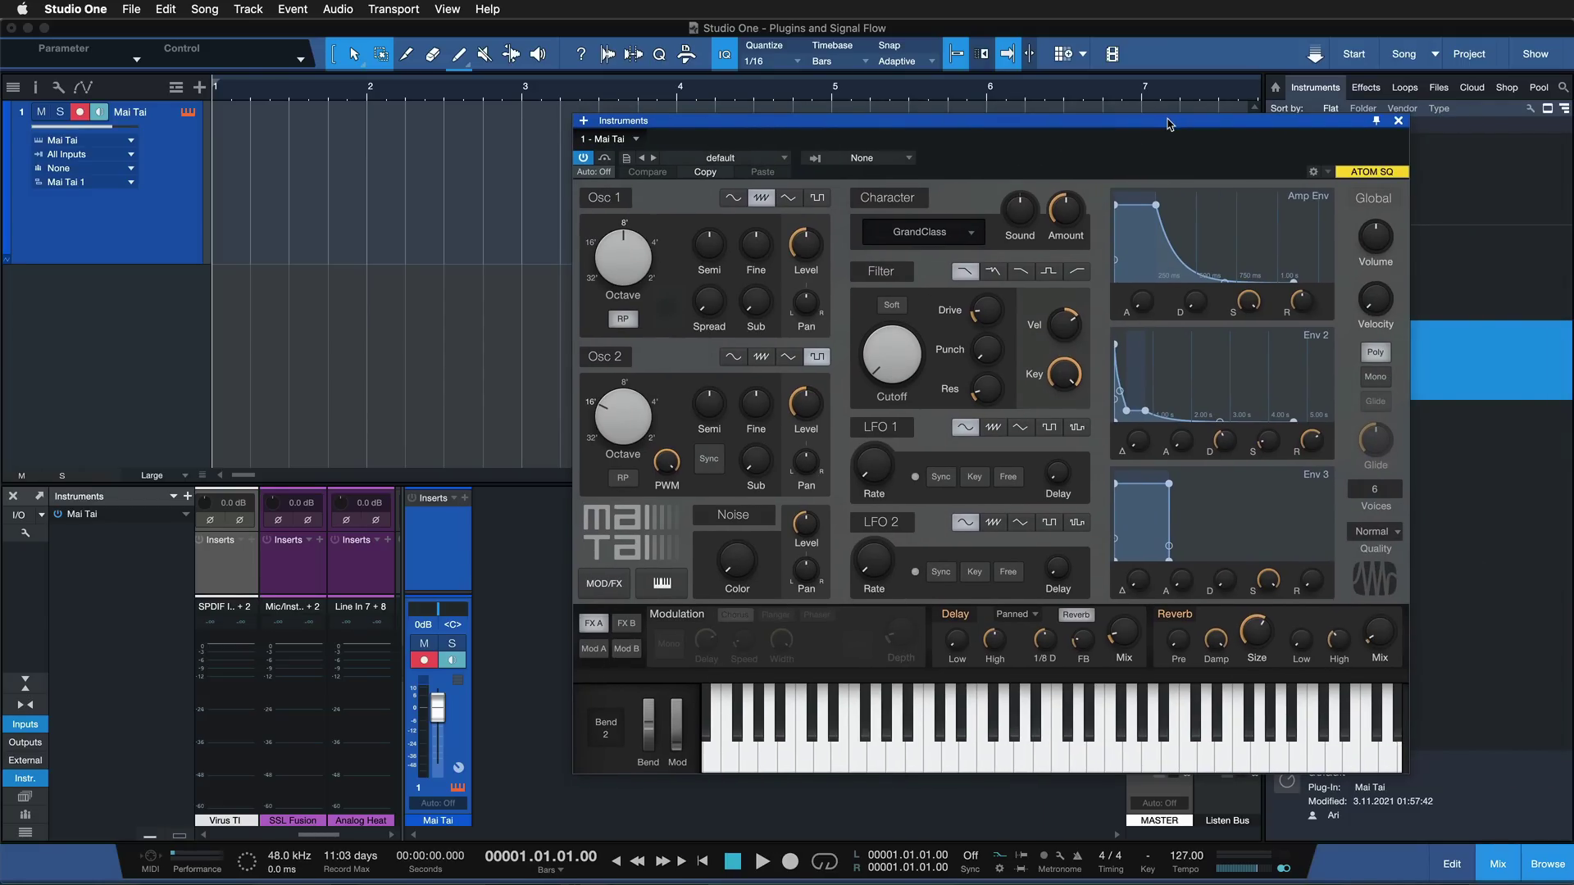
Audition Mai Tai with several notes, then create an empty one-bar part at bar 1.
left_click(951, 742)
left_click(848, 737)
left_click(876, 742)
left_click(949, 742)
left_click(1090, 722)
left_click(932, 742)
left_click(841, 742)
left_click(768, 742)
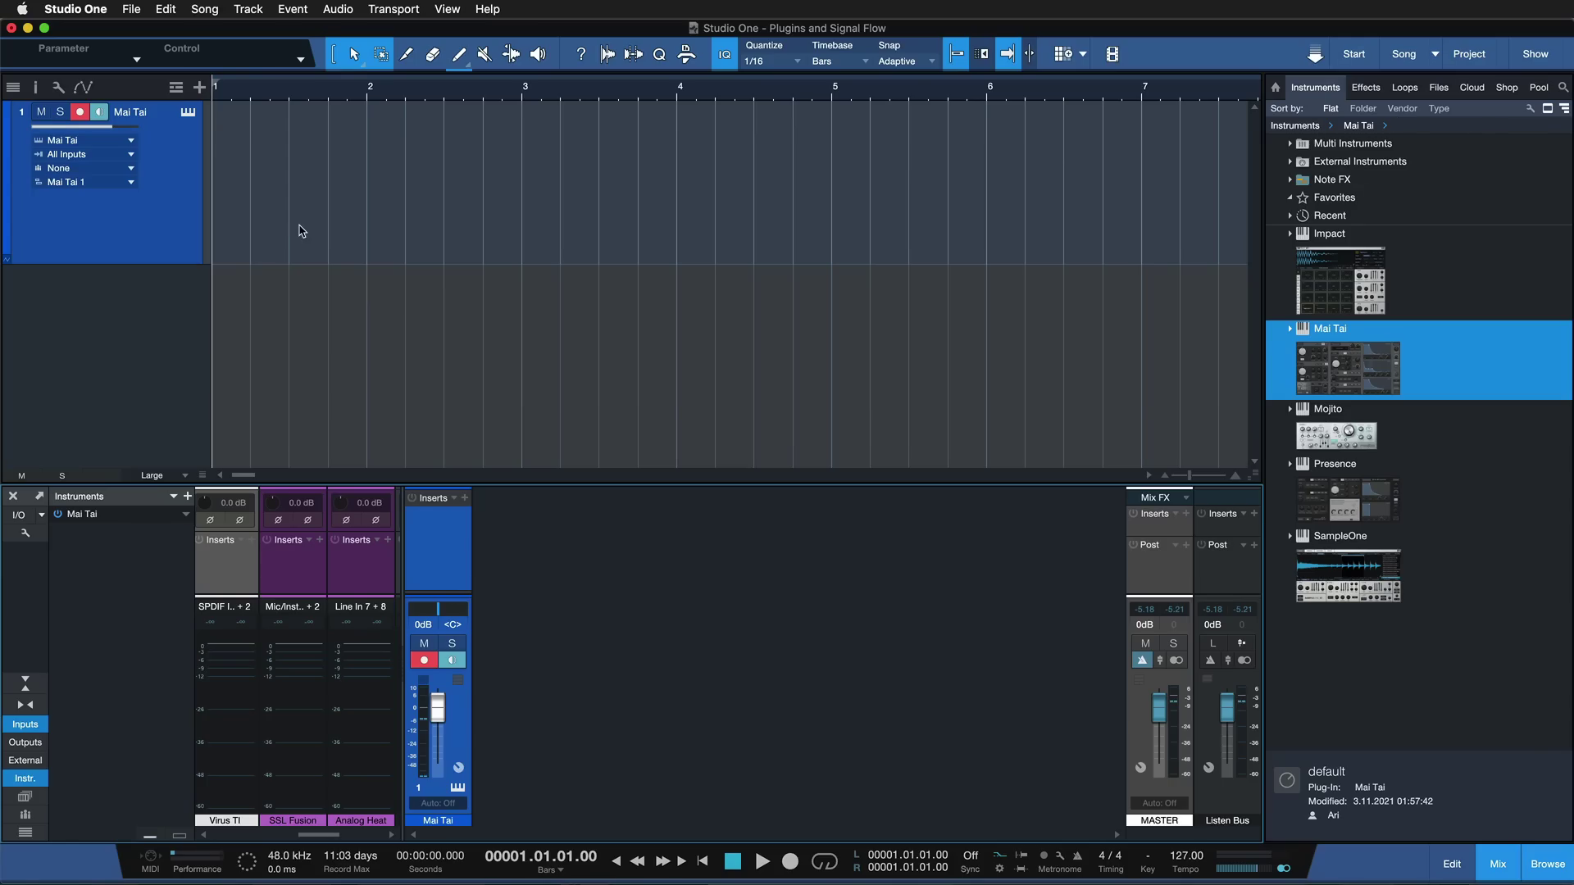
double_click(302, 231)
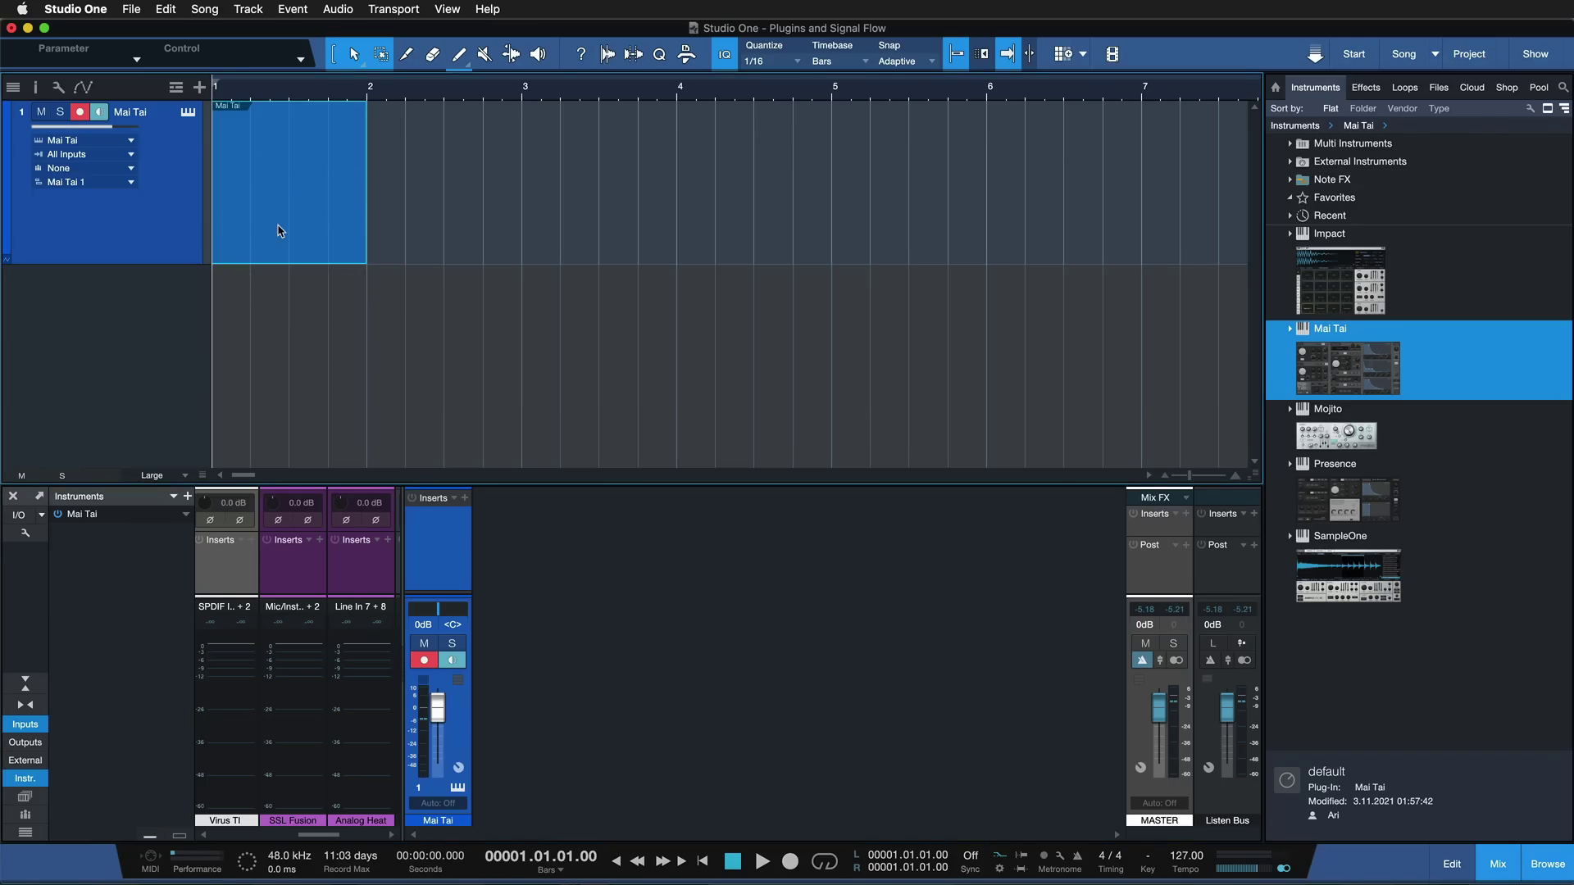
Draw three notes into the Mai Tai part in the piano roll.
double_click(279, 232)
double_click(284, 698)
left_click(401, 646, "super")
left_click(497, 633, "super")
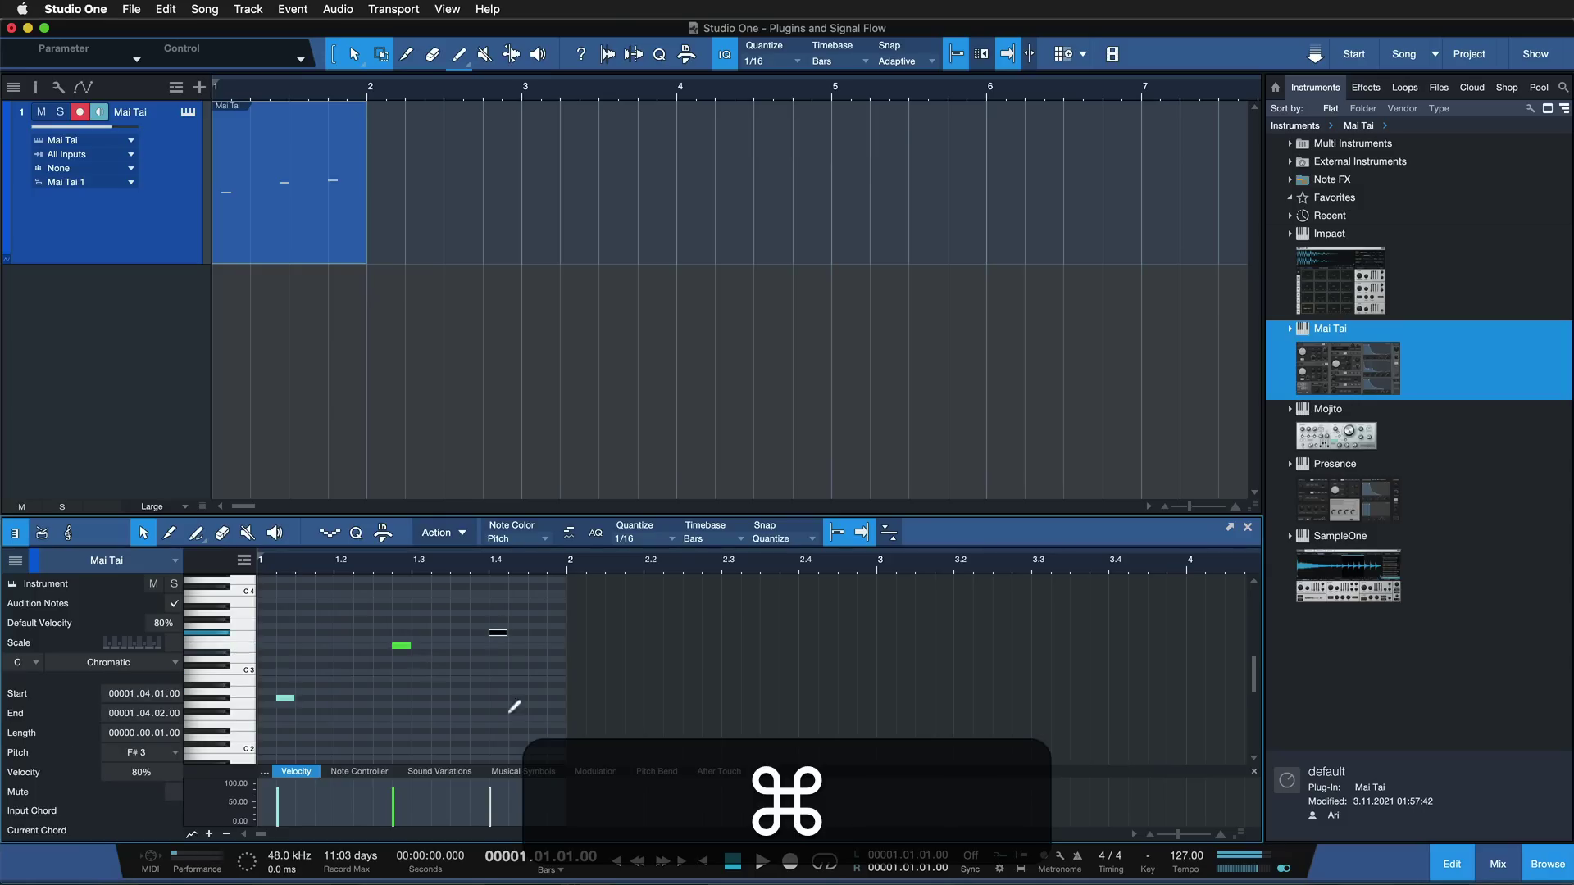
Show the track inspector for the Mai Tai part, then toggle the mixing console on and off.
left_click(361, 259)
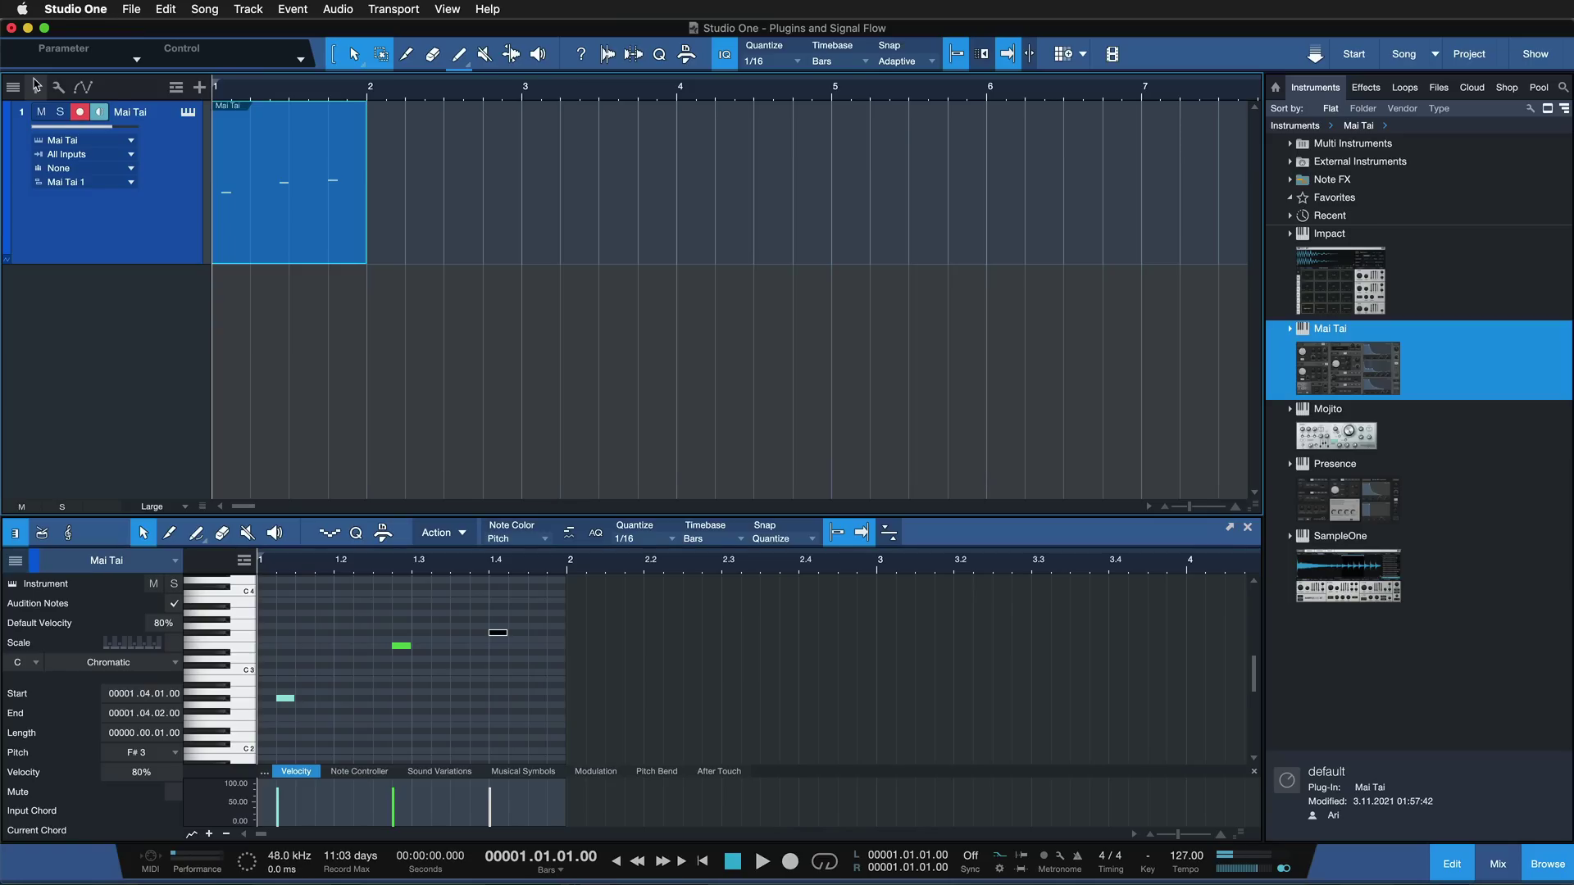
left_click(37, 85)
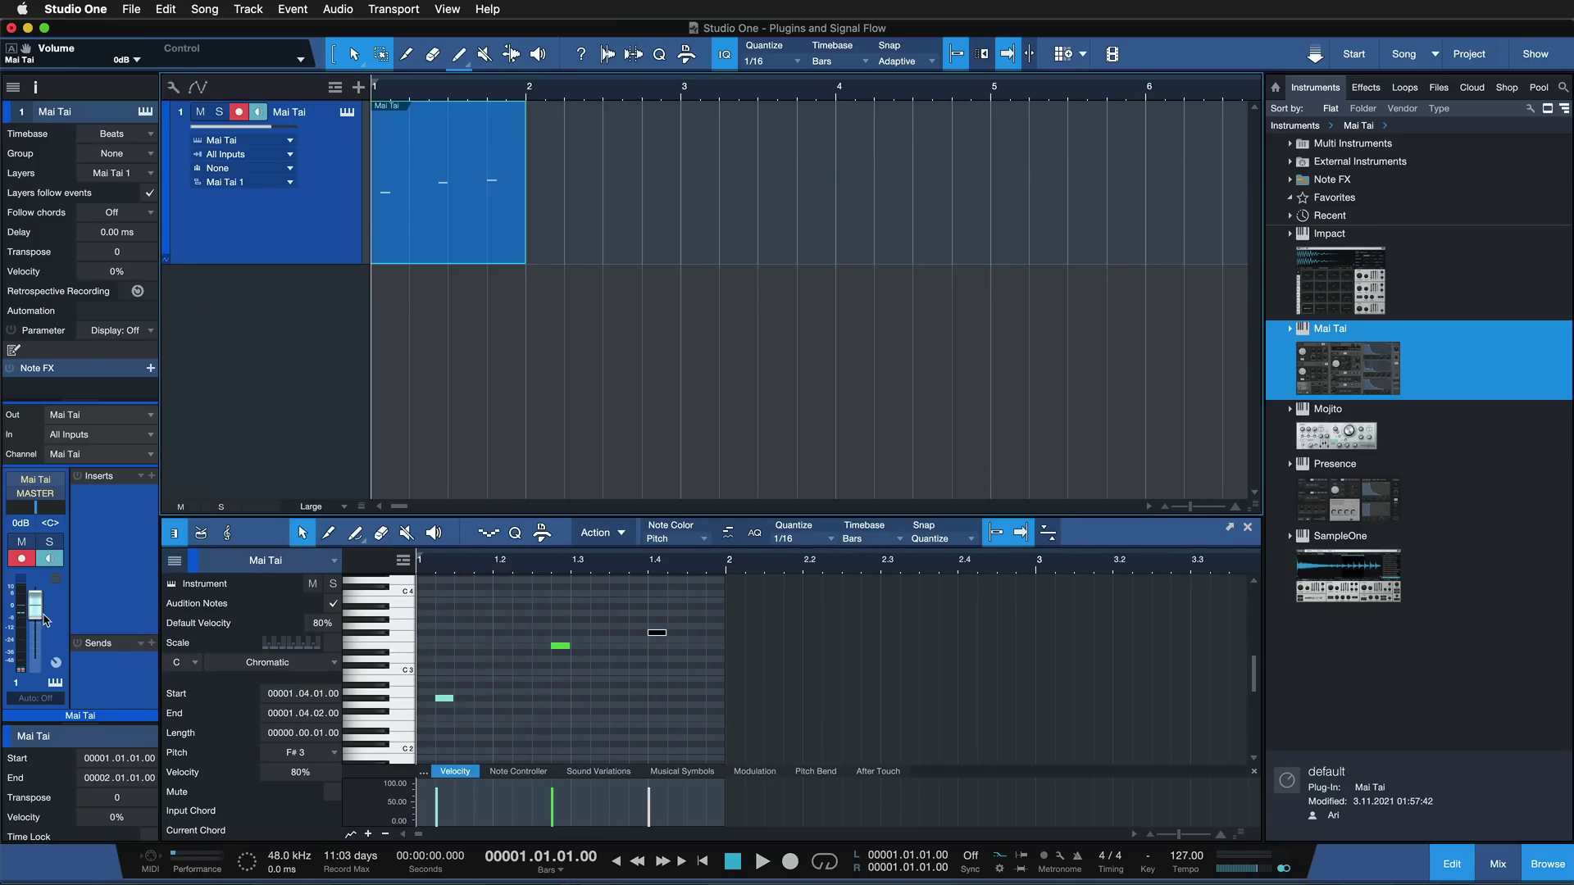
left_click(444, 699)
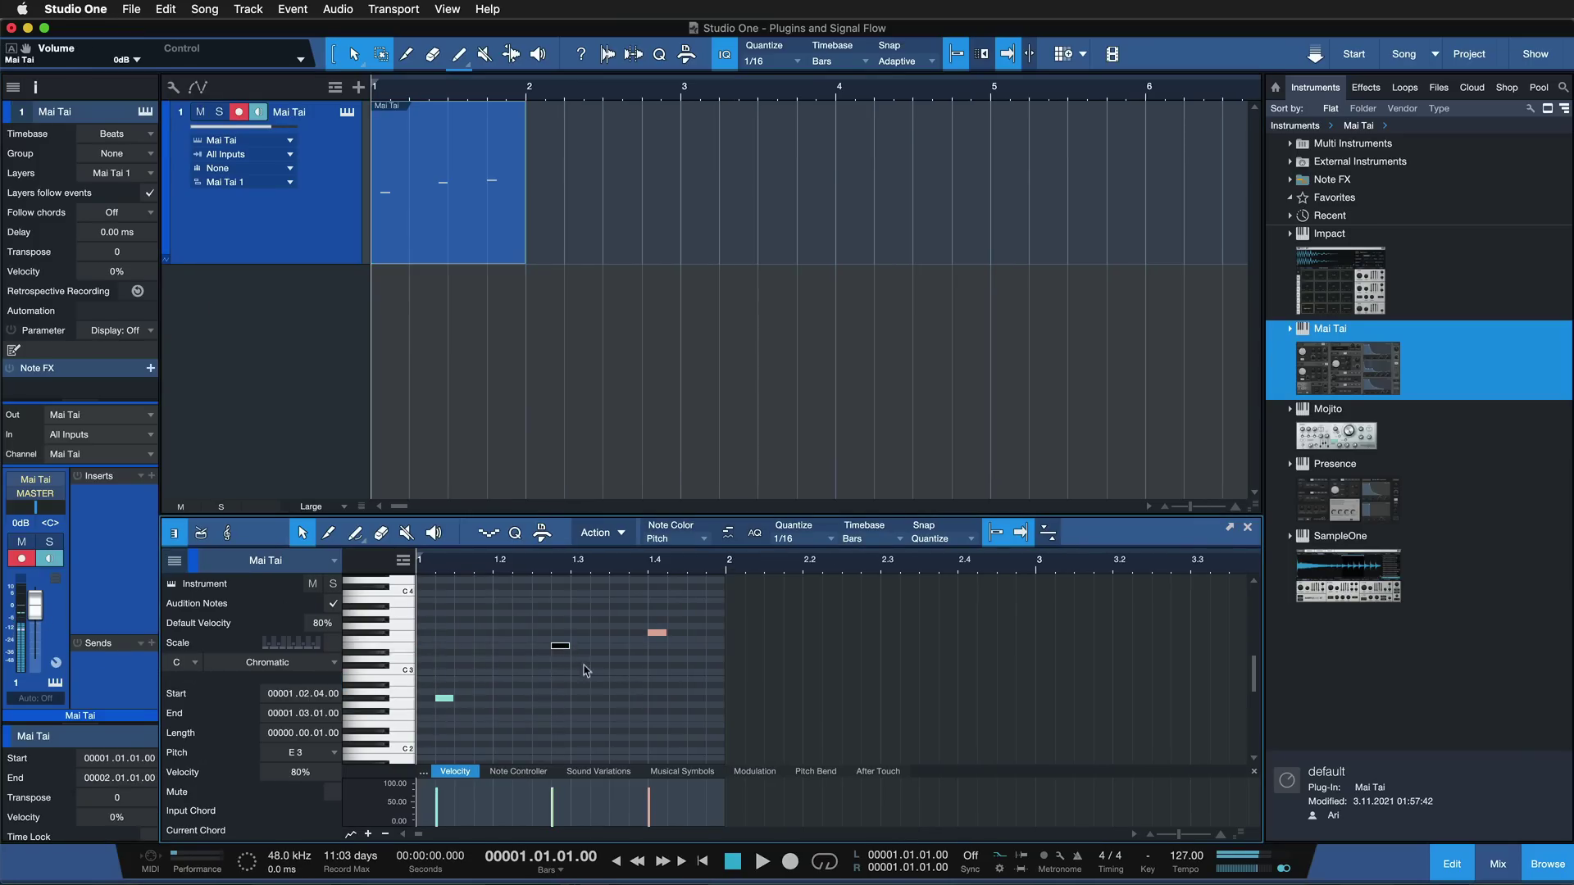
key("F3")
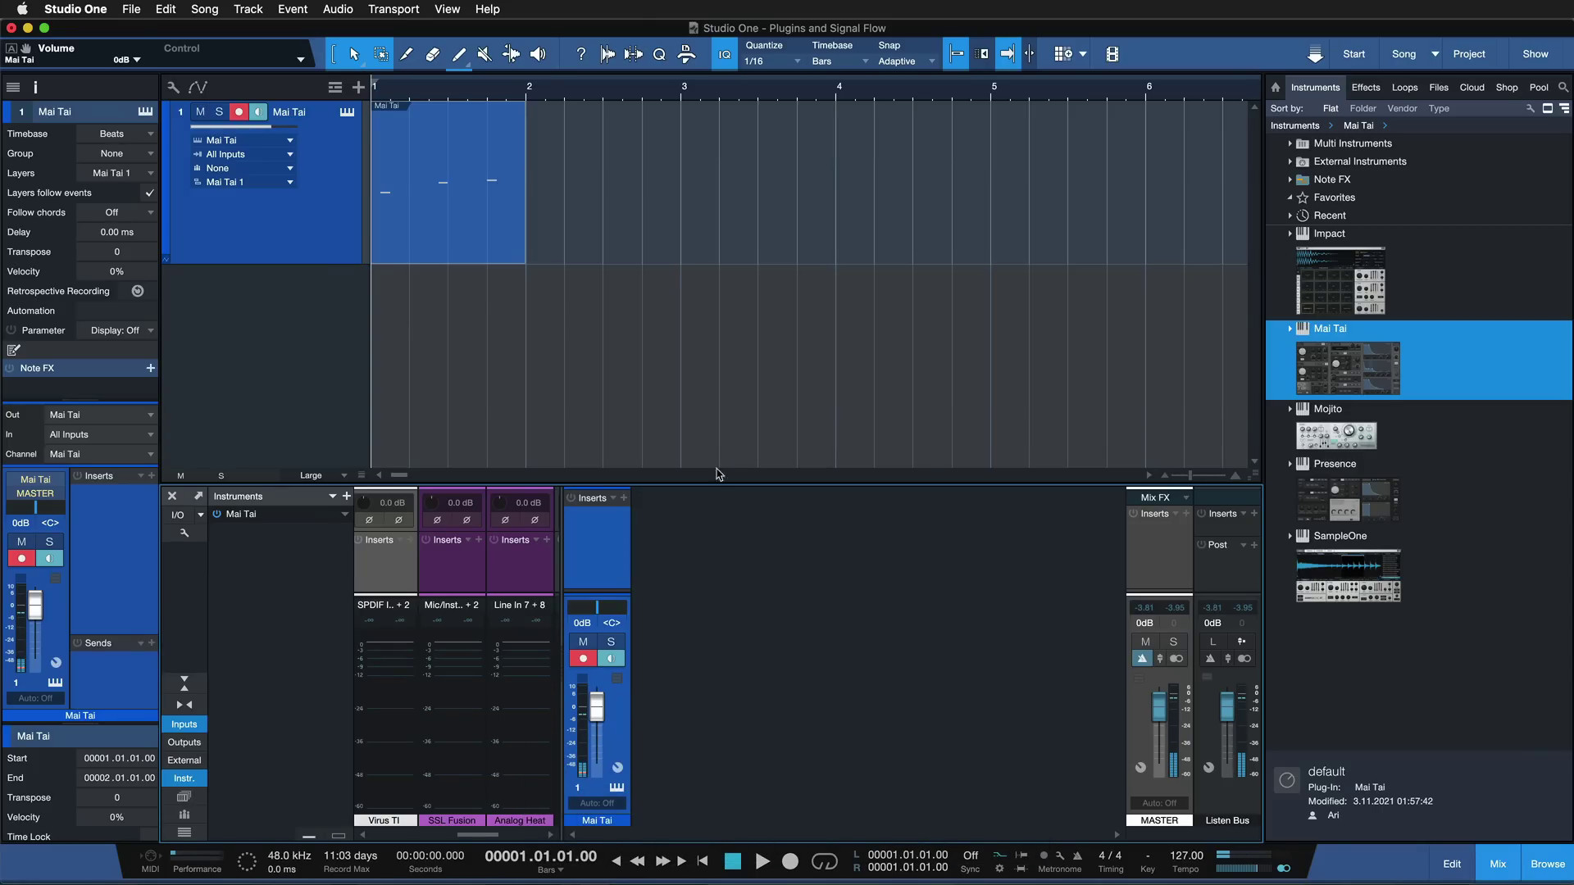
key("F3")
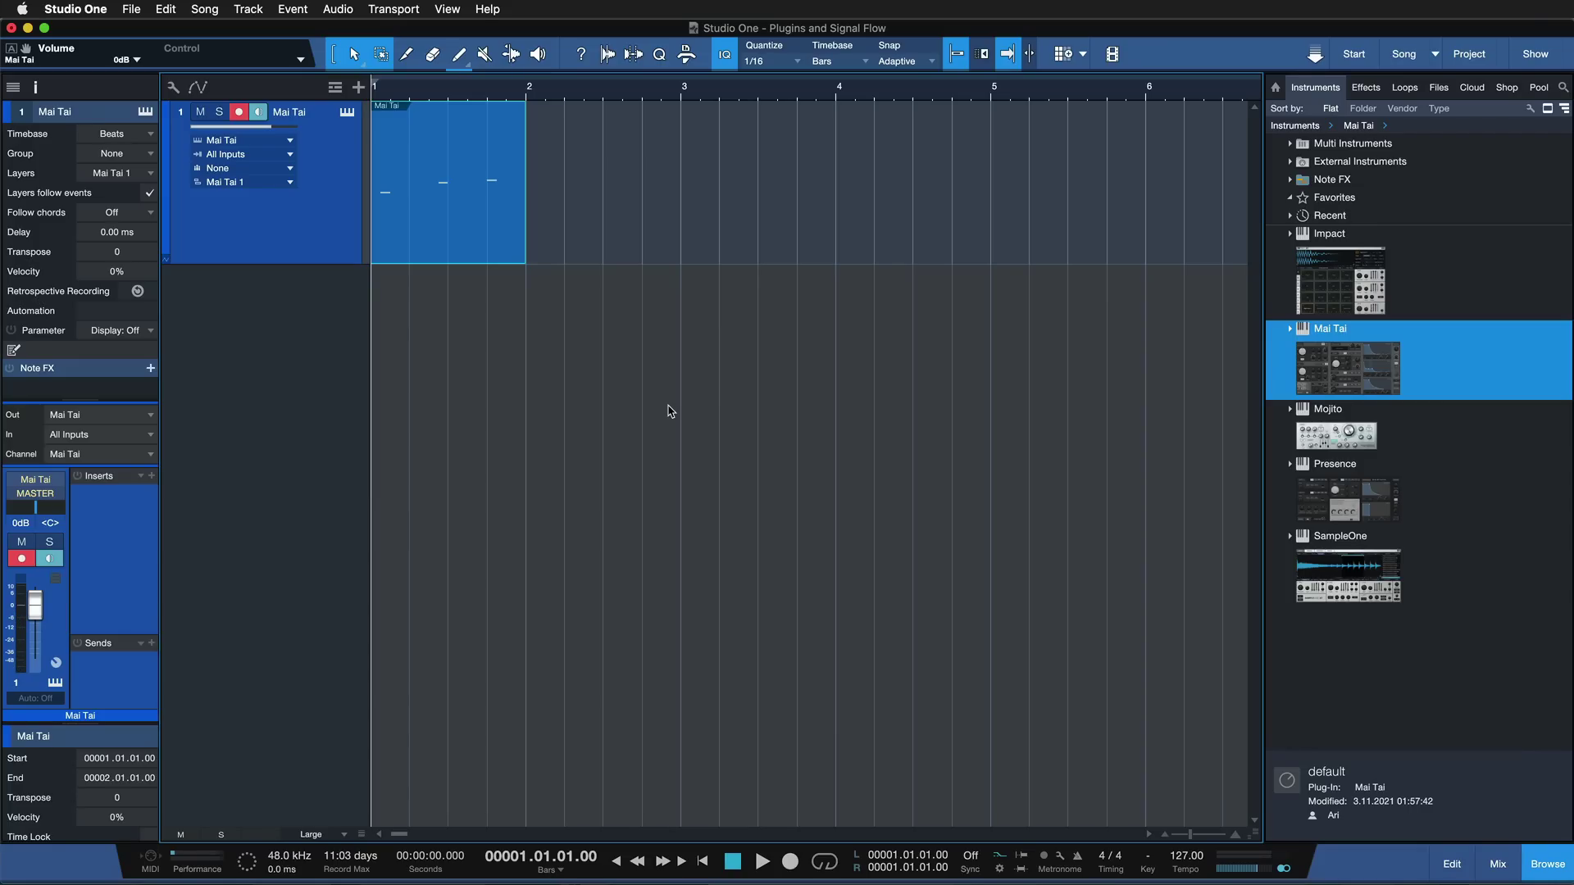
Remove the Mai Tai track along with its instrument.
right_click(324, 221)
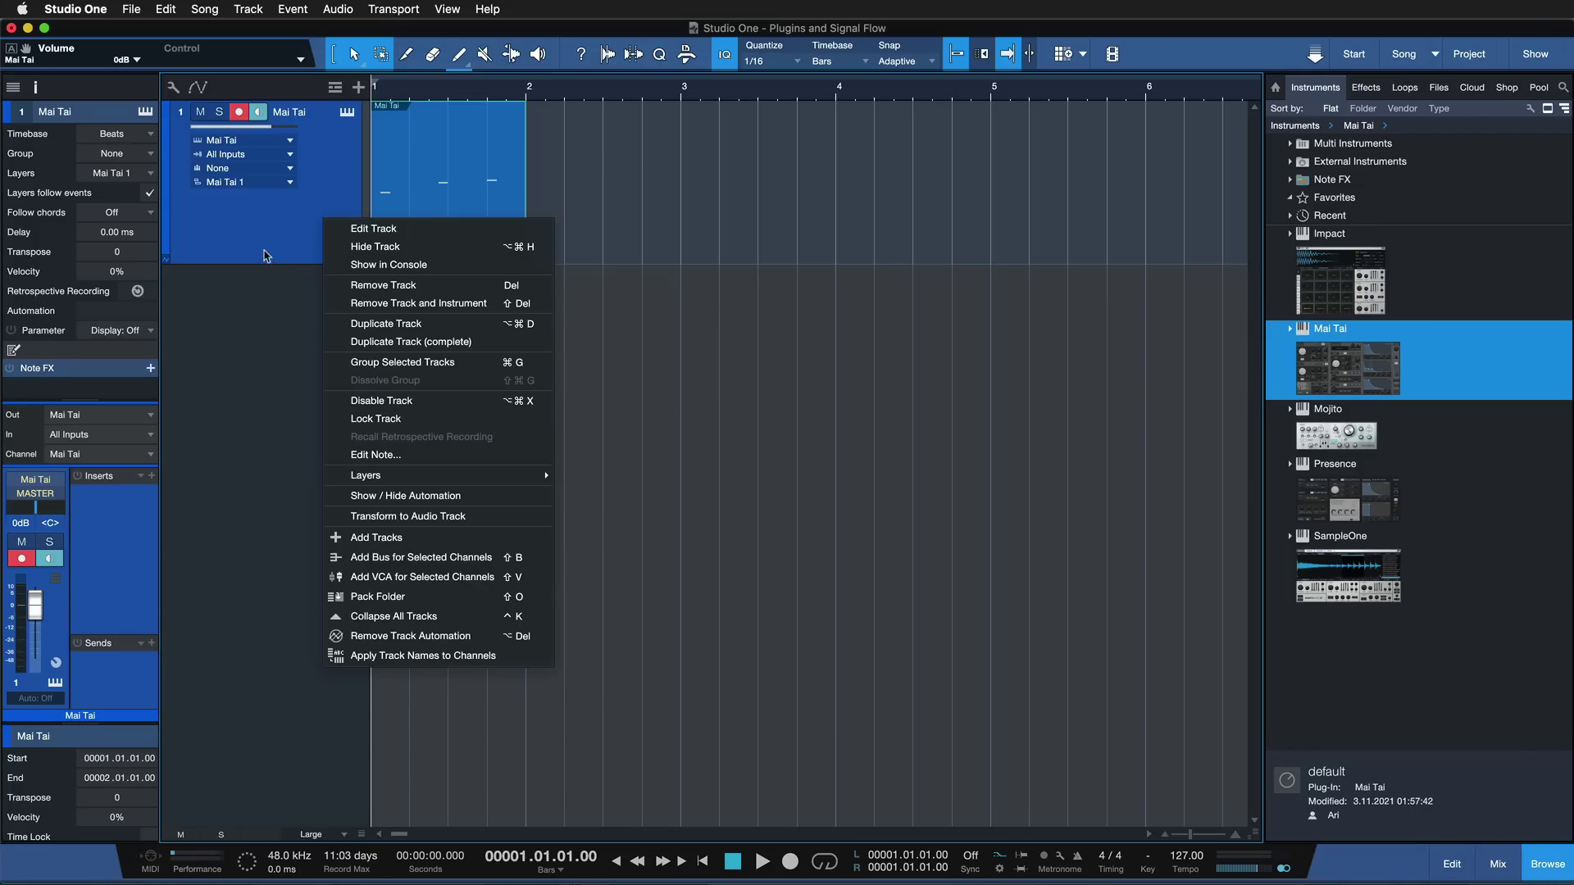
left_click(382, 309)
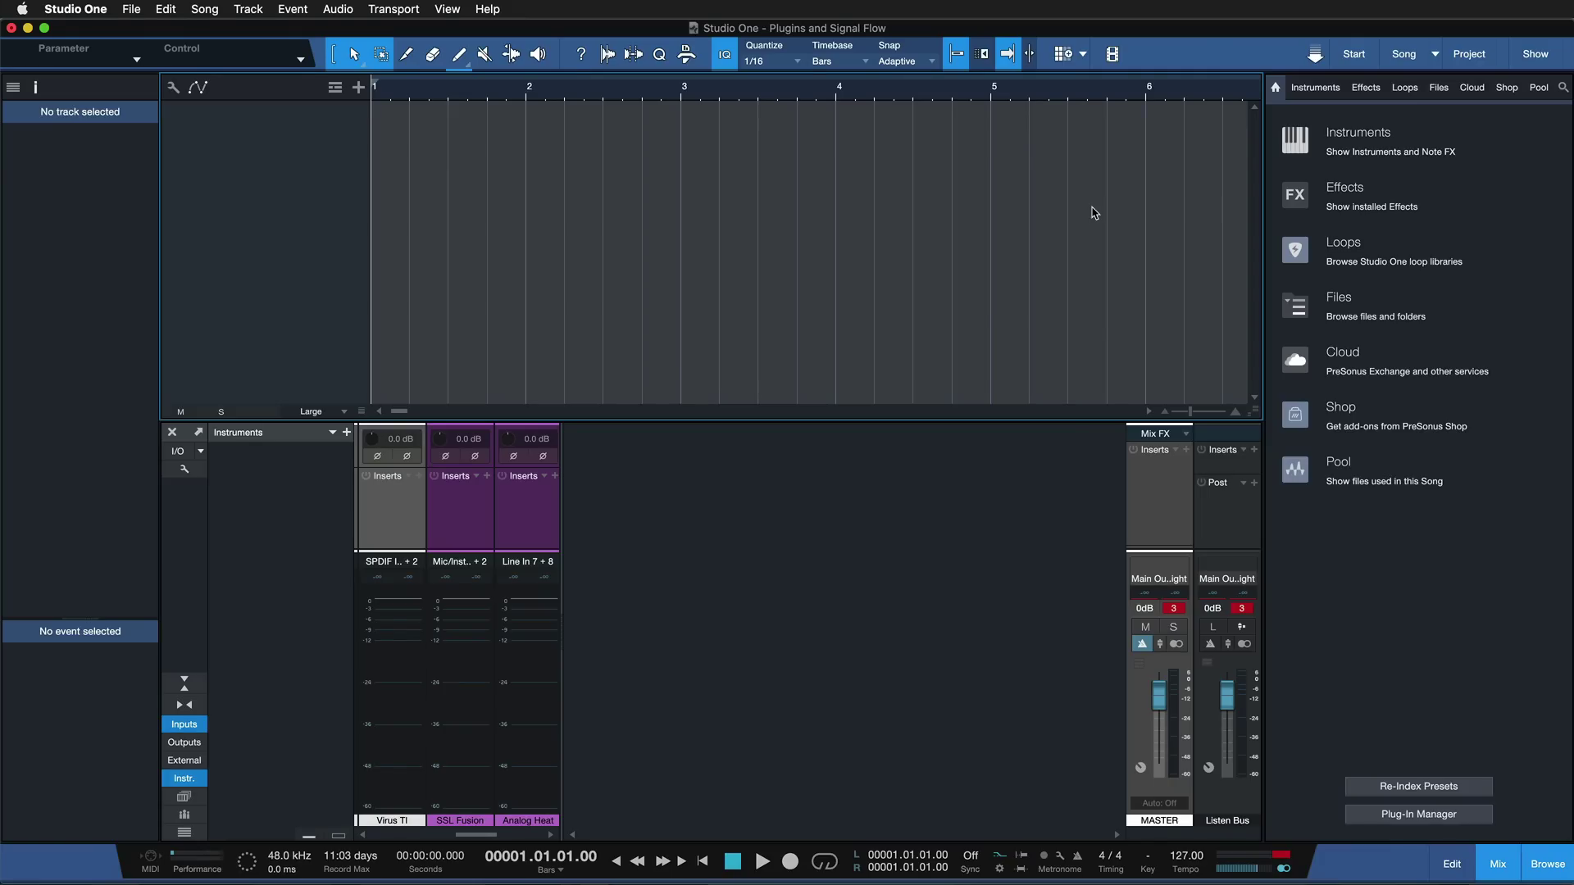
Add 071D01-02.wav from the Files browser as an audio track and delete its event.
left_click(1438, 88)
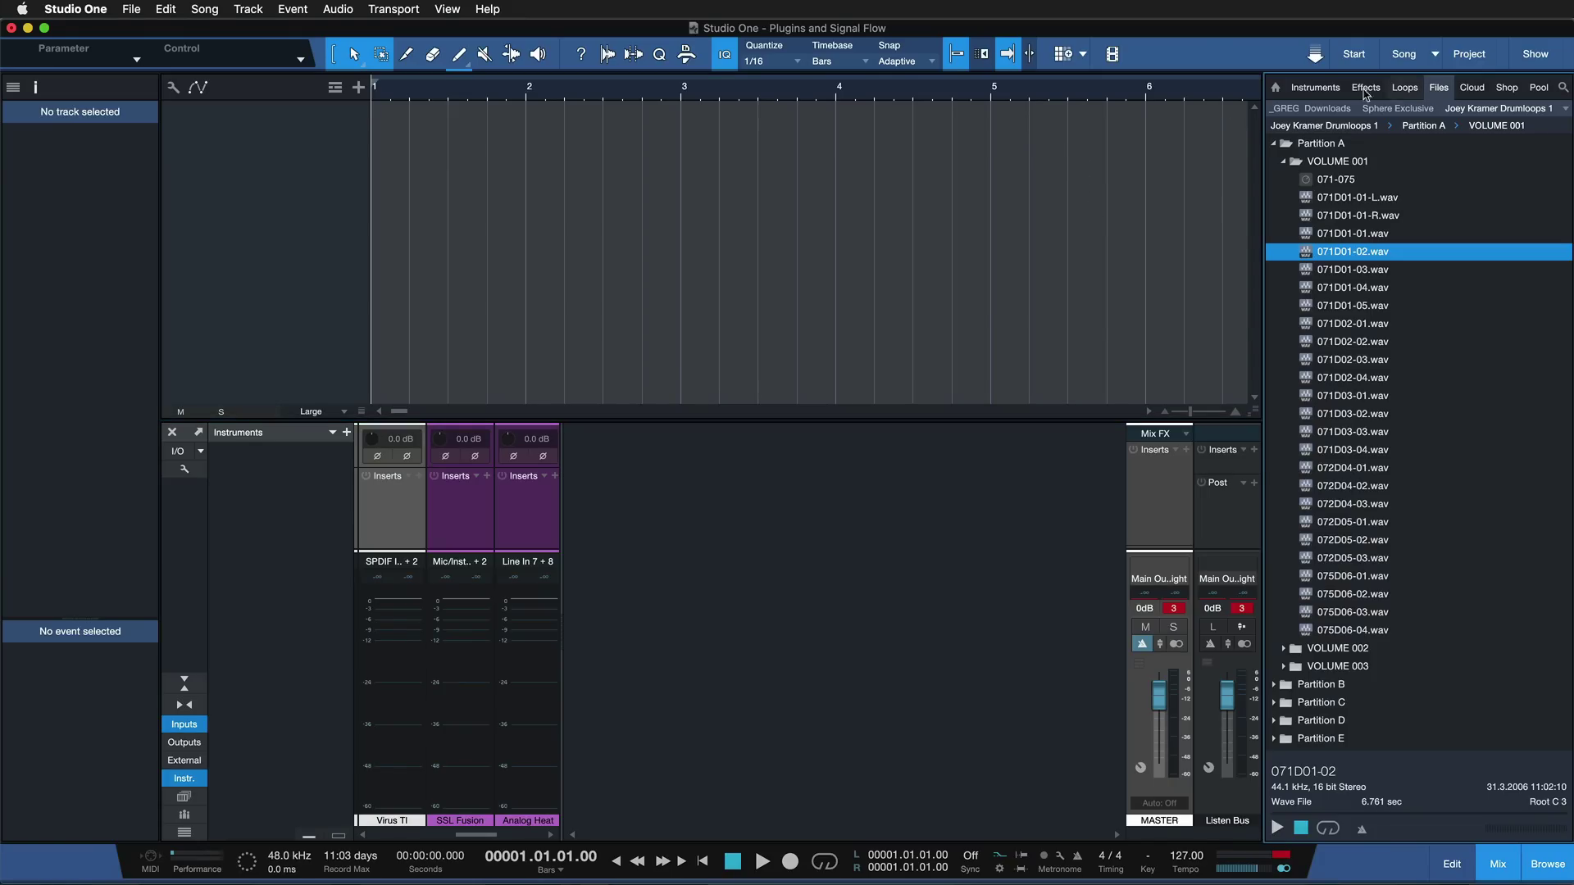
left_click(1553, 871)
left_click(1555, 871)
left_click_drag(1359, 253, 387, 131)
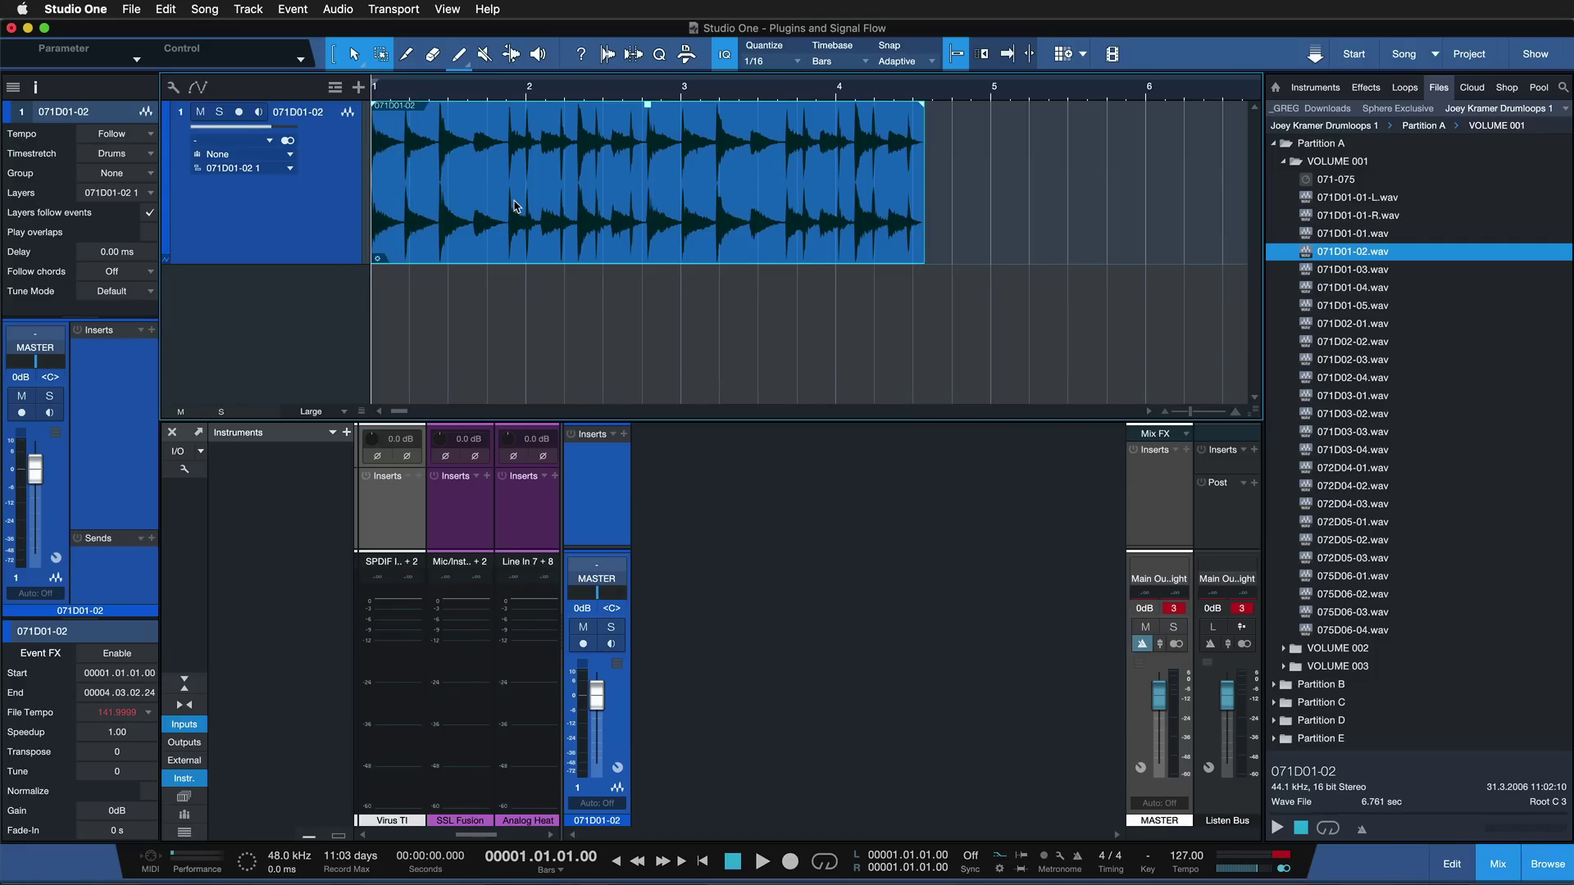
key("Delete")
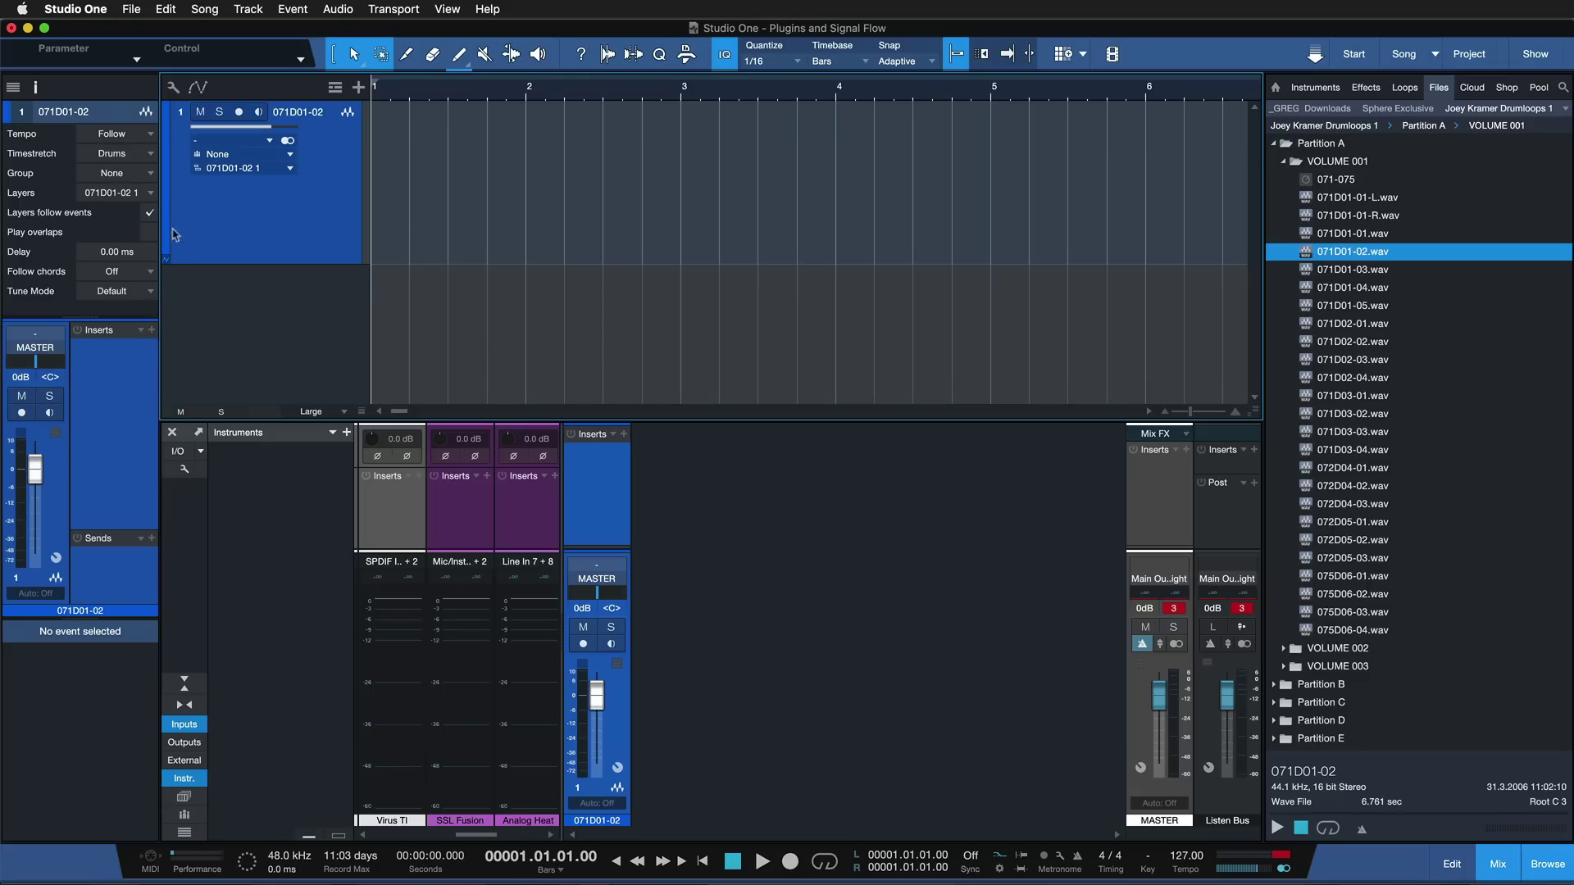
left_click(231, 146)
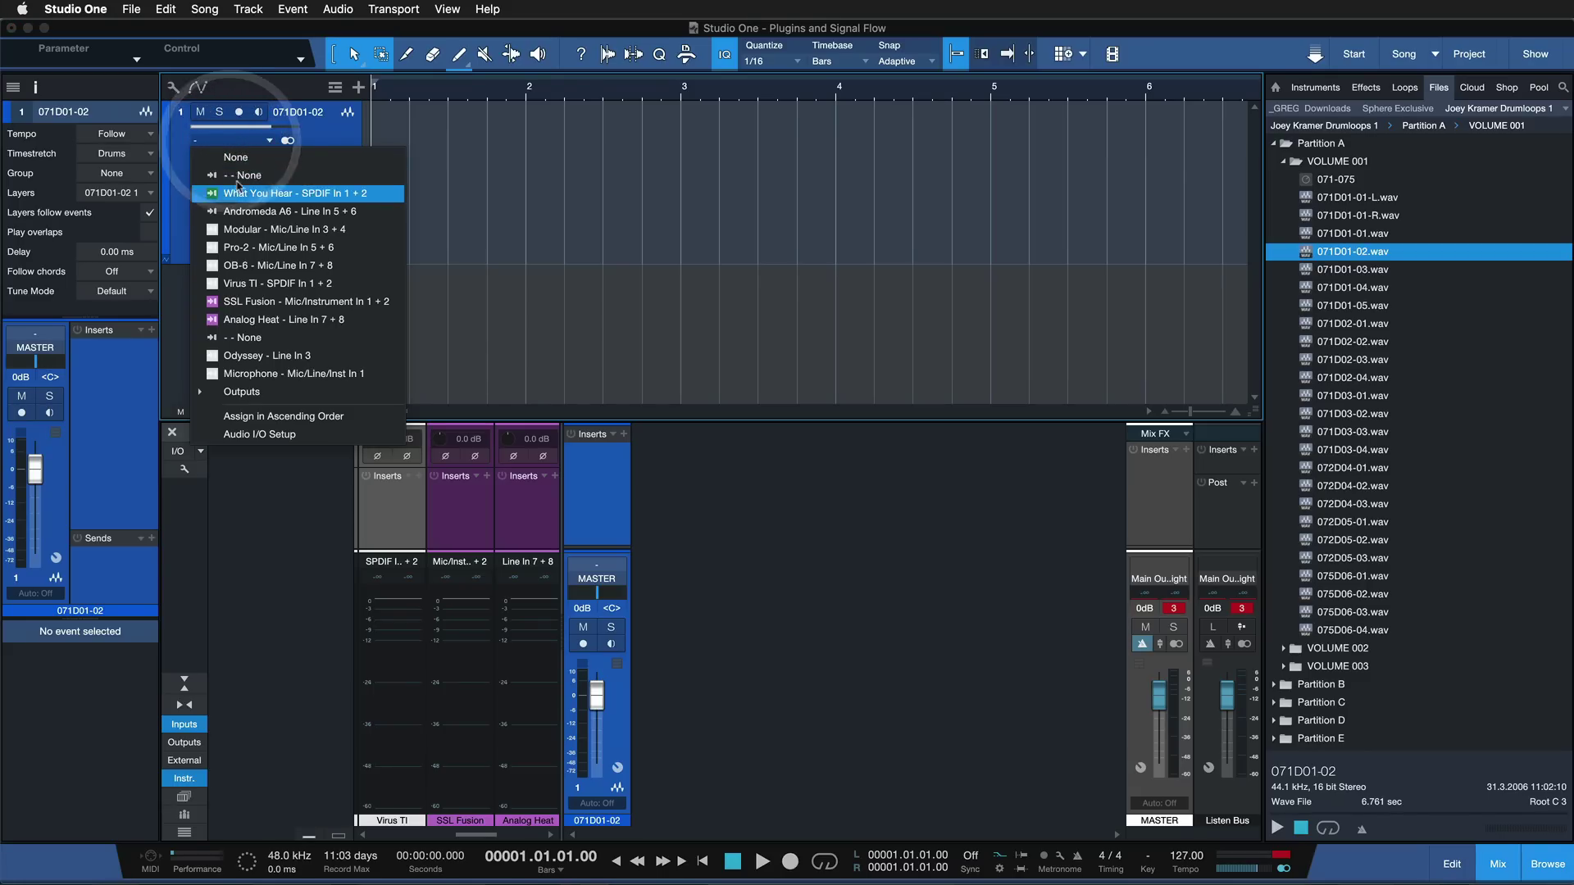
left_click(238, 140)
left_click(36, 334)
left_click(36, 334)
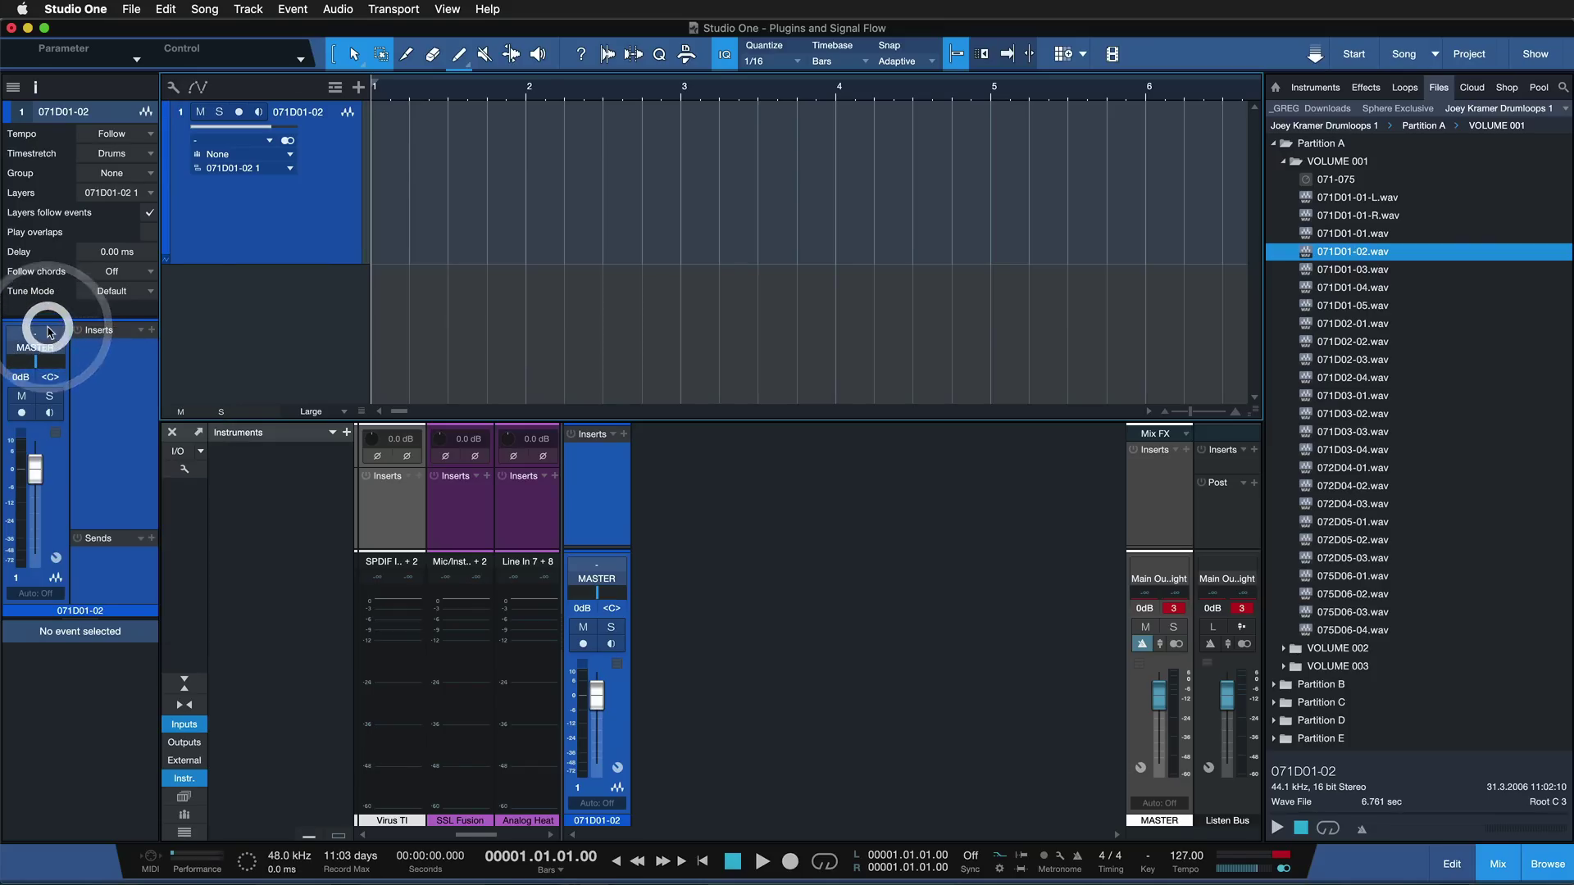
left_click(44, 95)
left_click(44, 96)
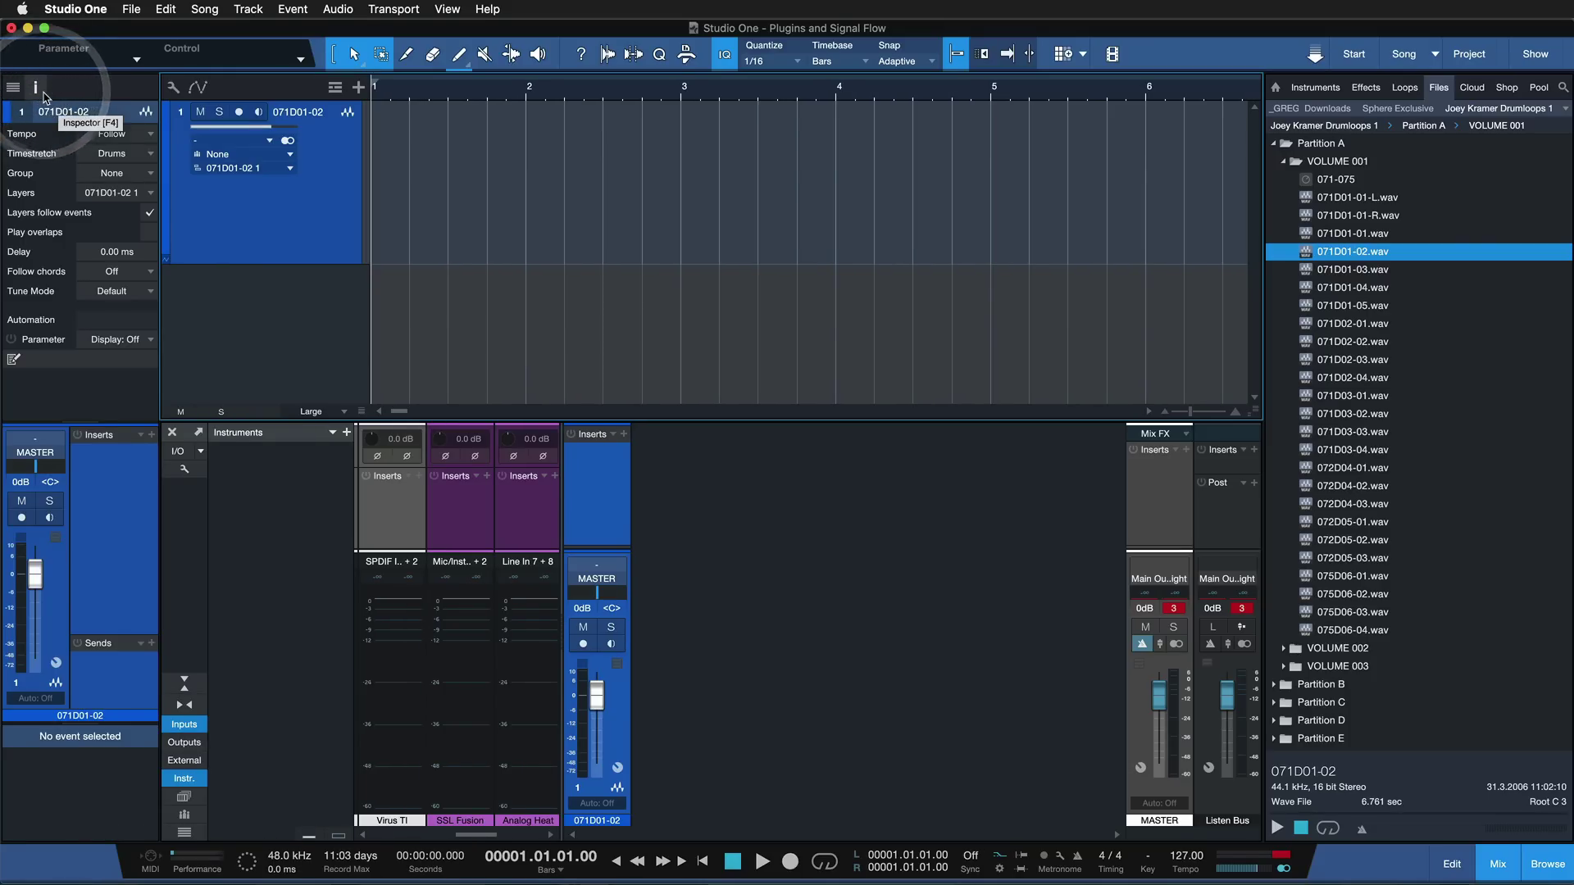
left_click(47, 440)
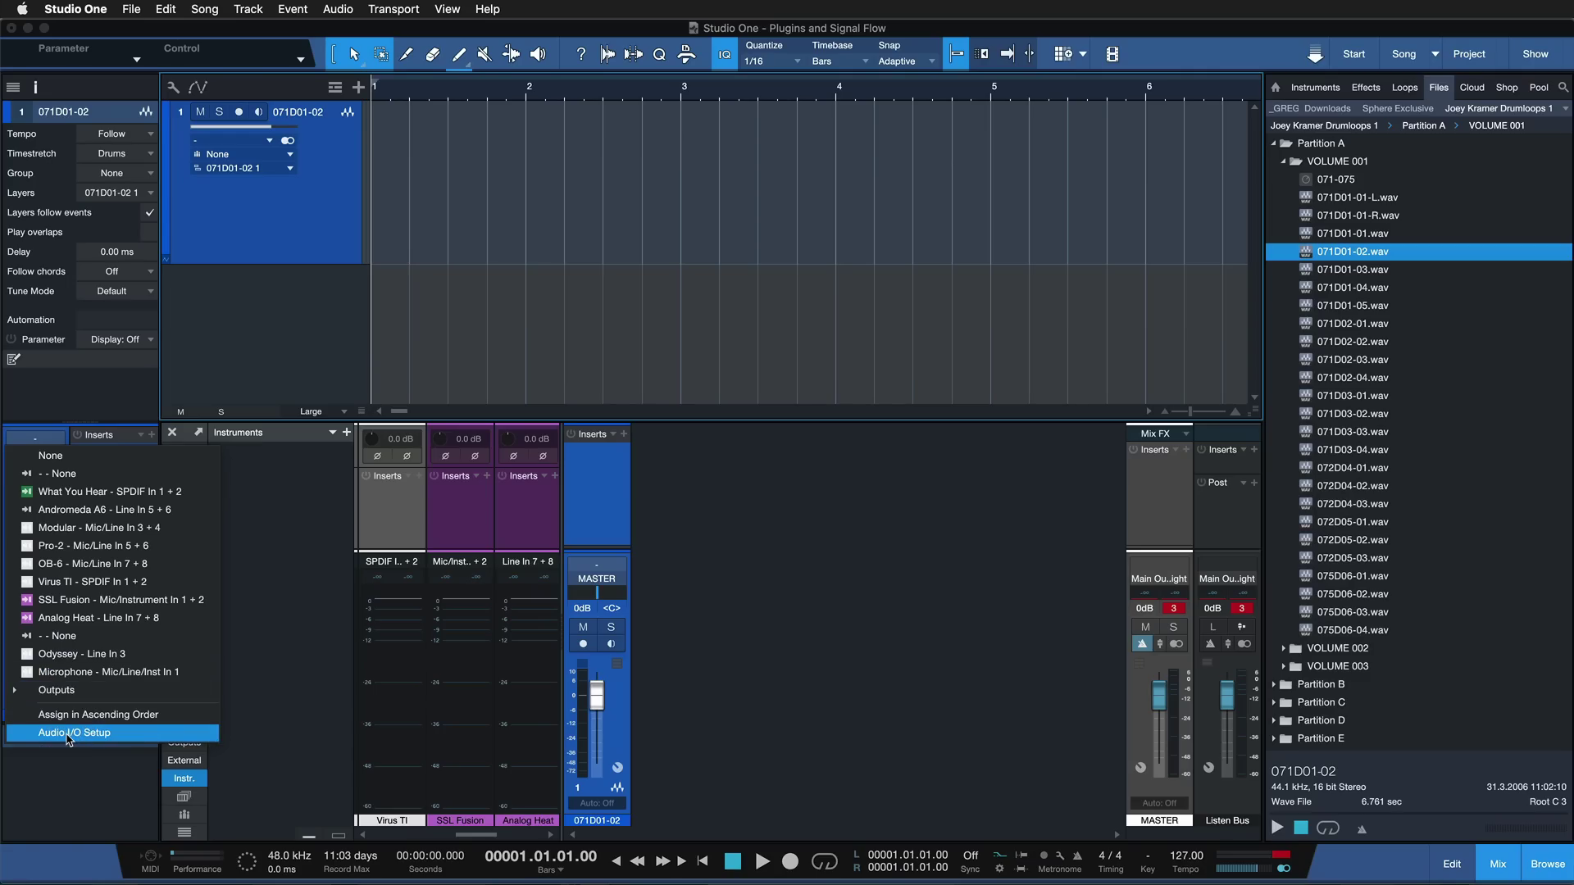
left_click(69, 735)
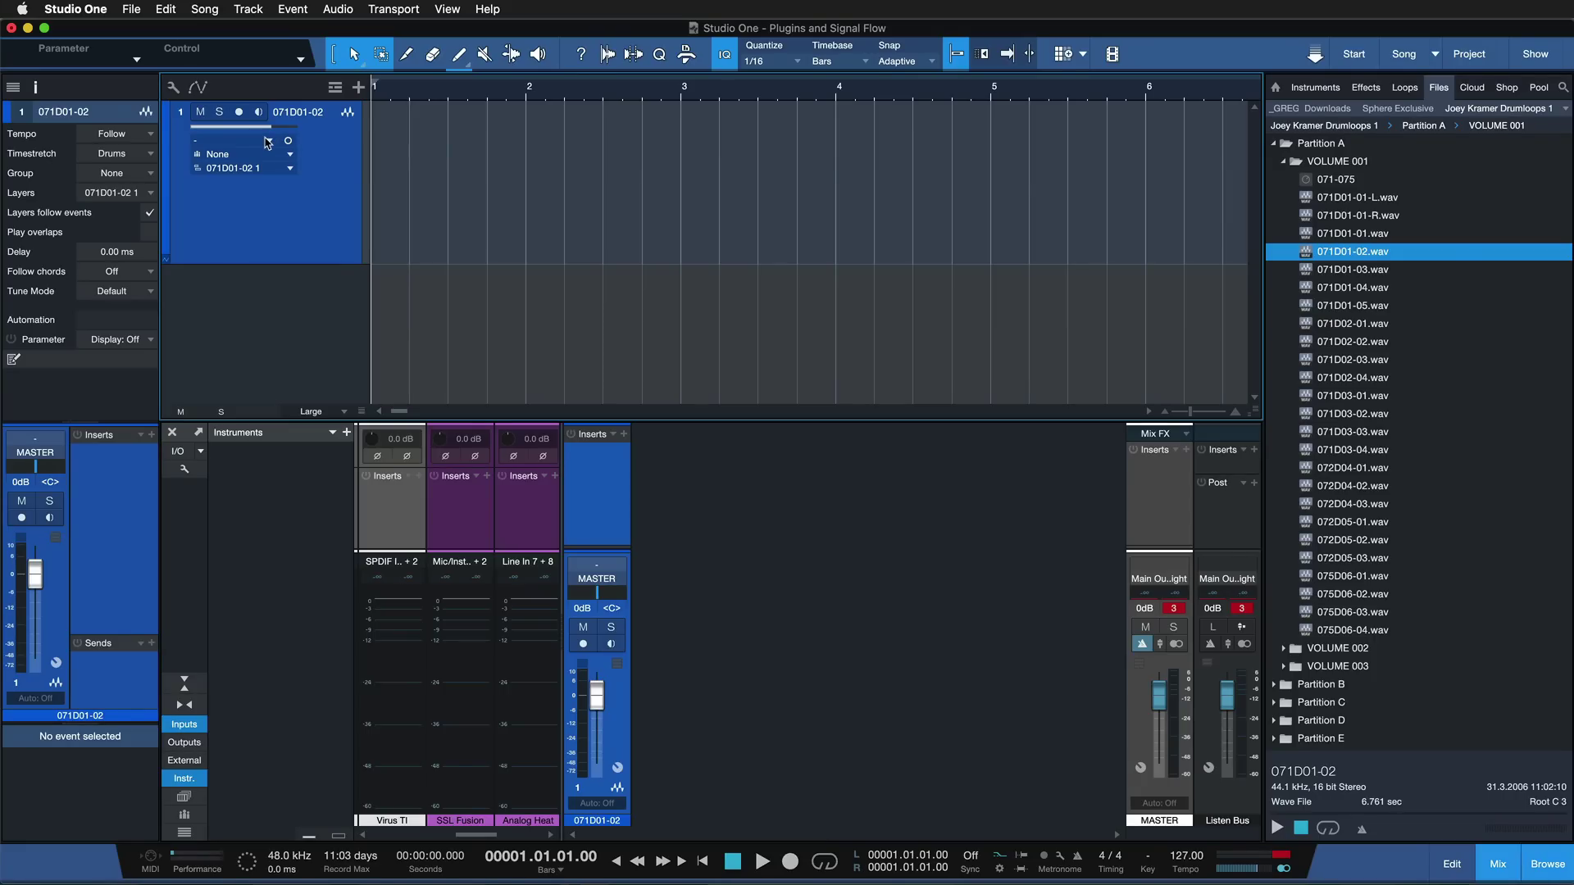
Set the track input to Microphone, arm it, and record a clip from bar 1.
left_click(268, 142)
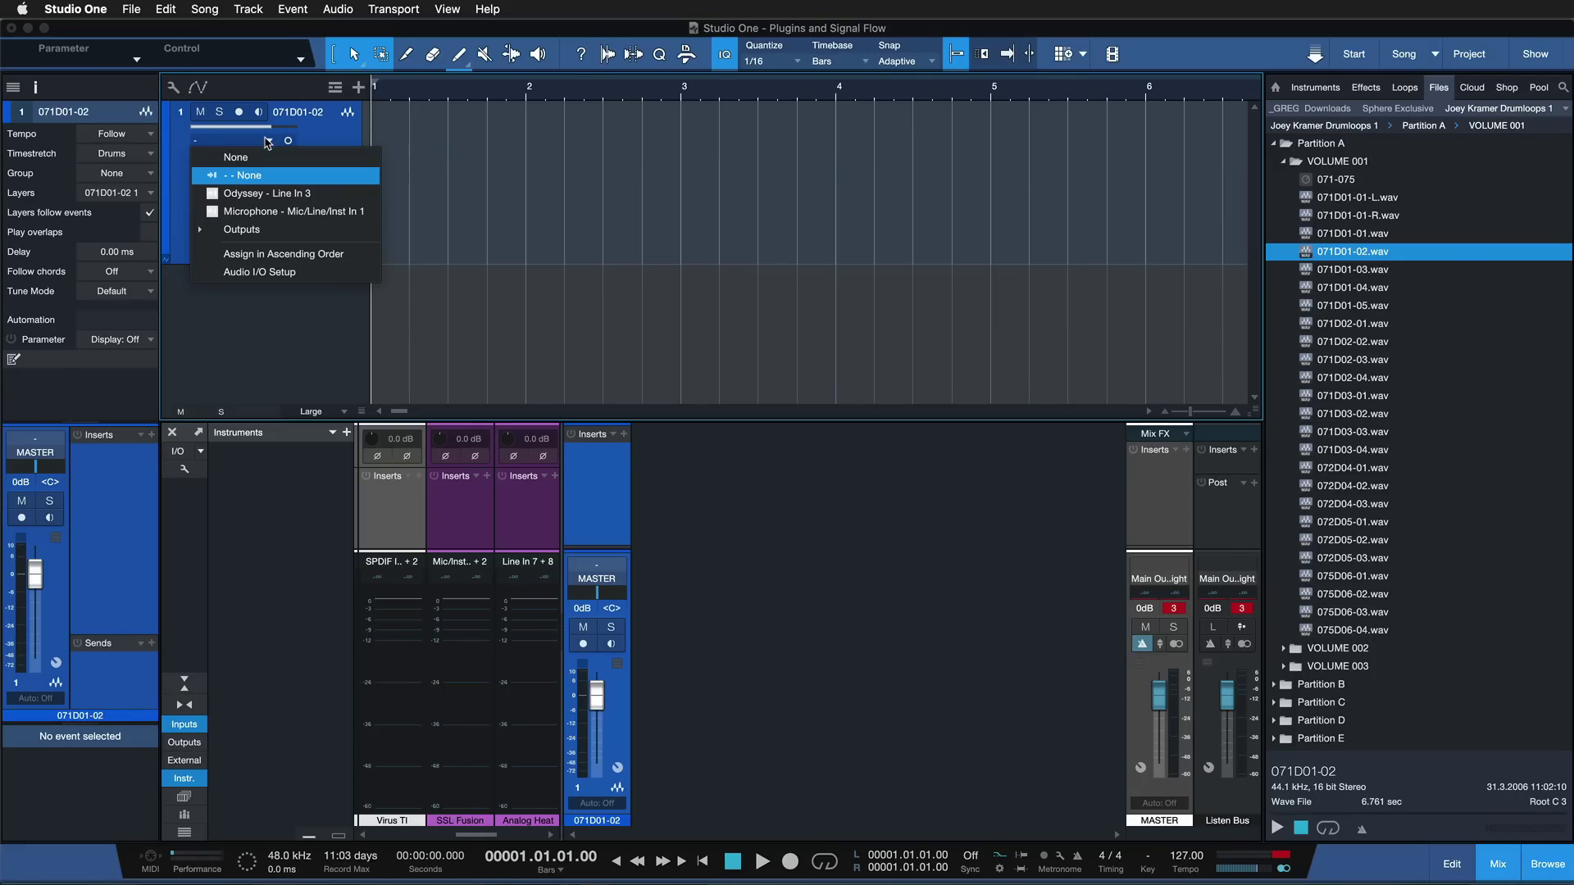
left_click(219, 213)
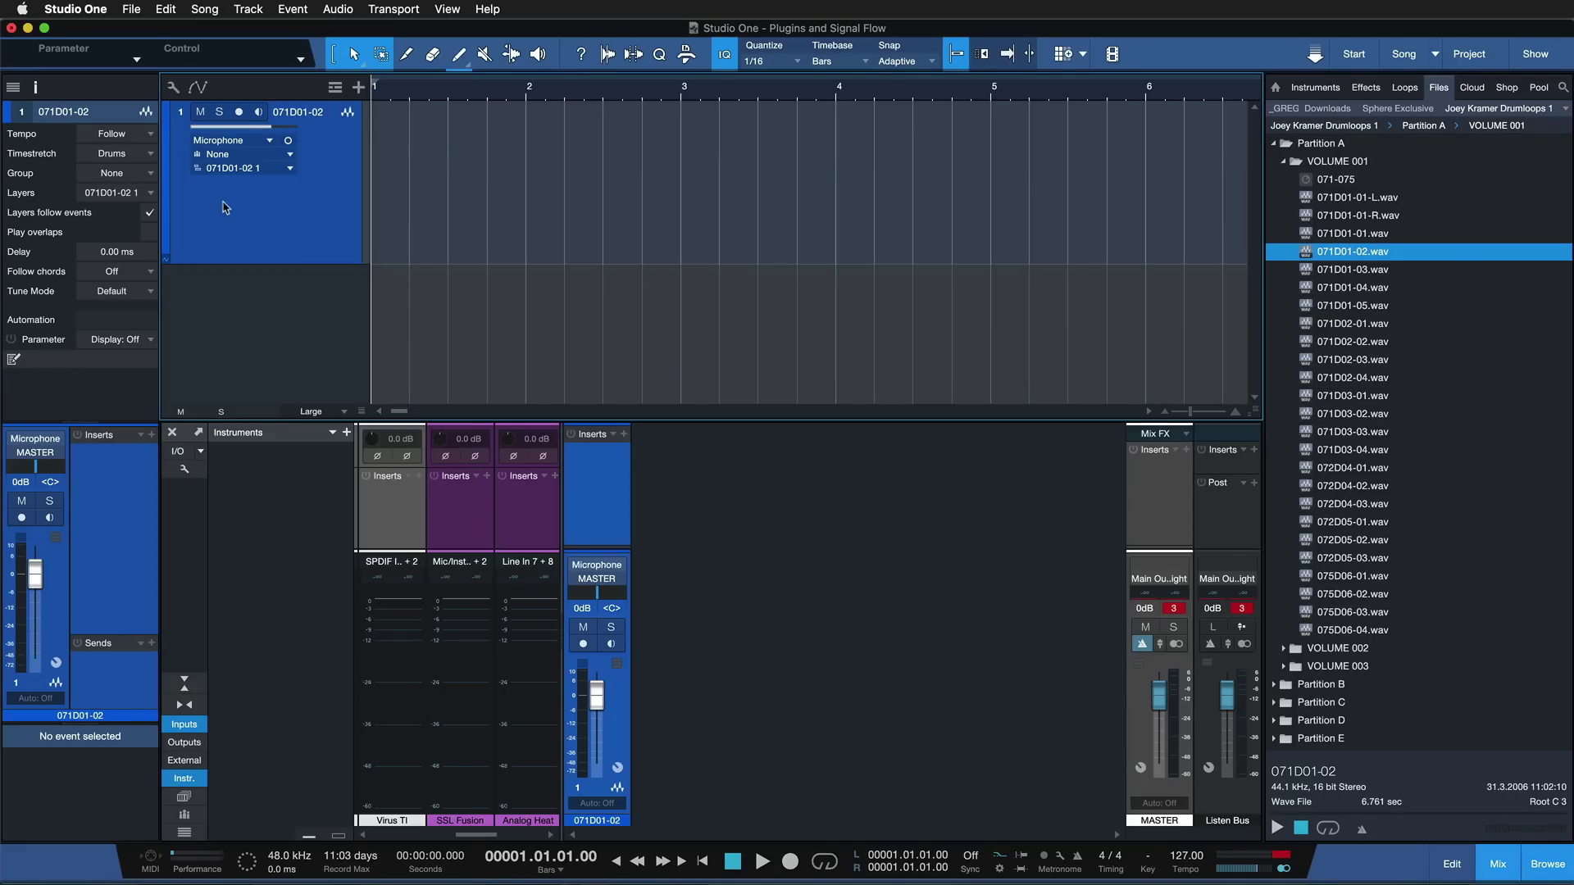
left_click(239, 112)
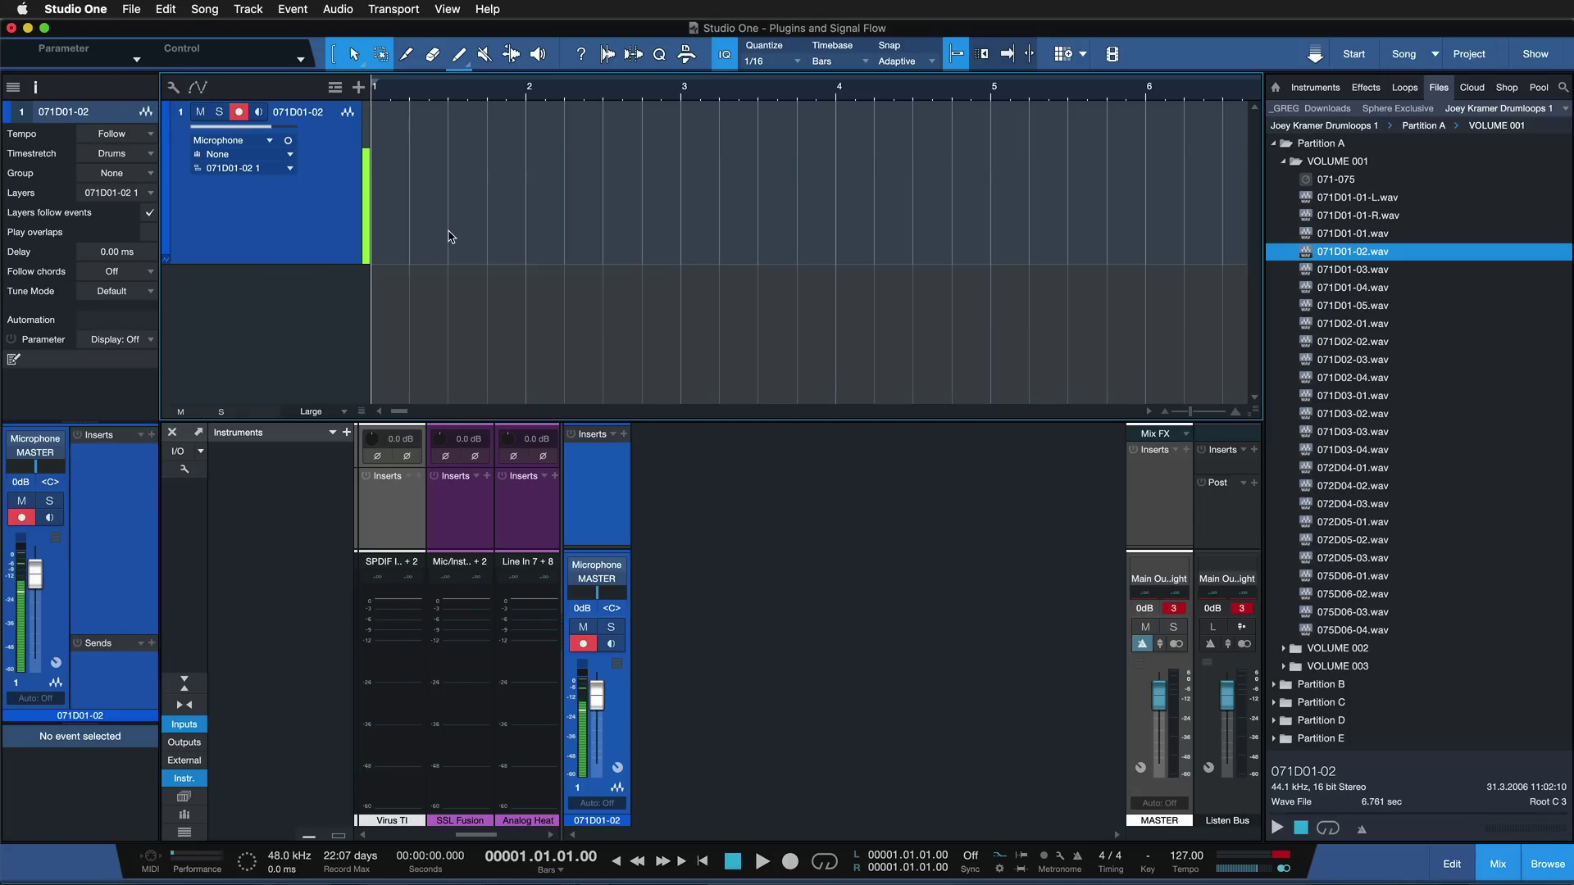
left_click(791, 862)
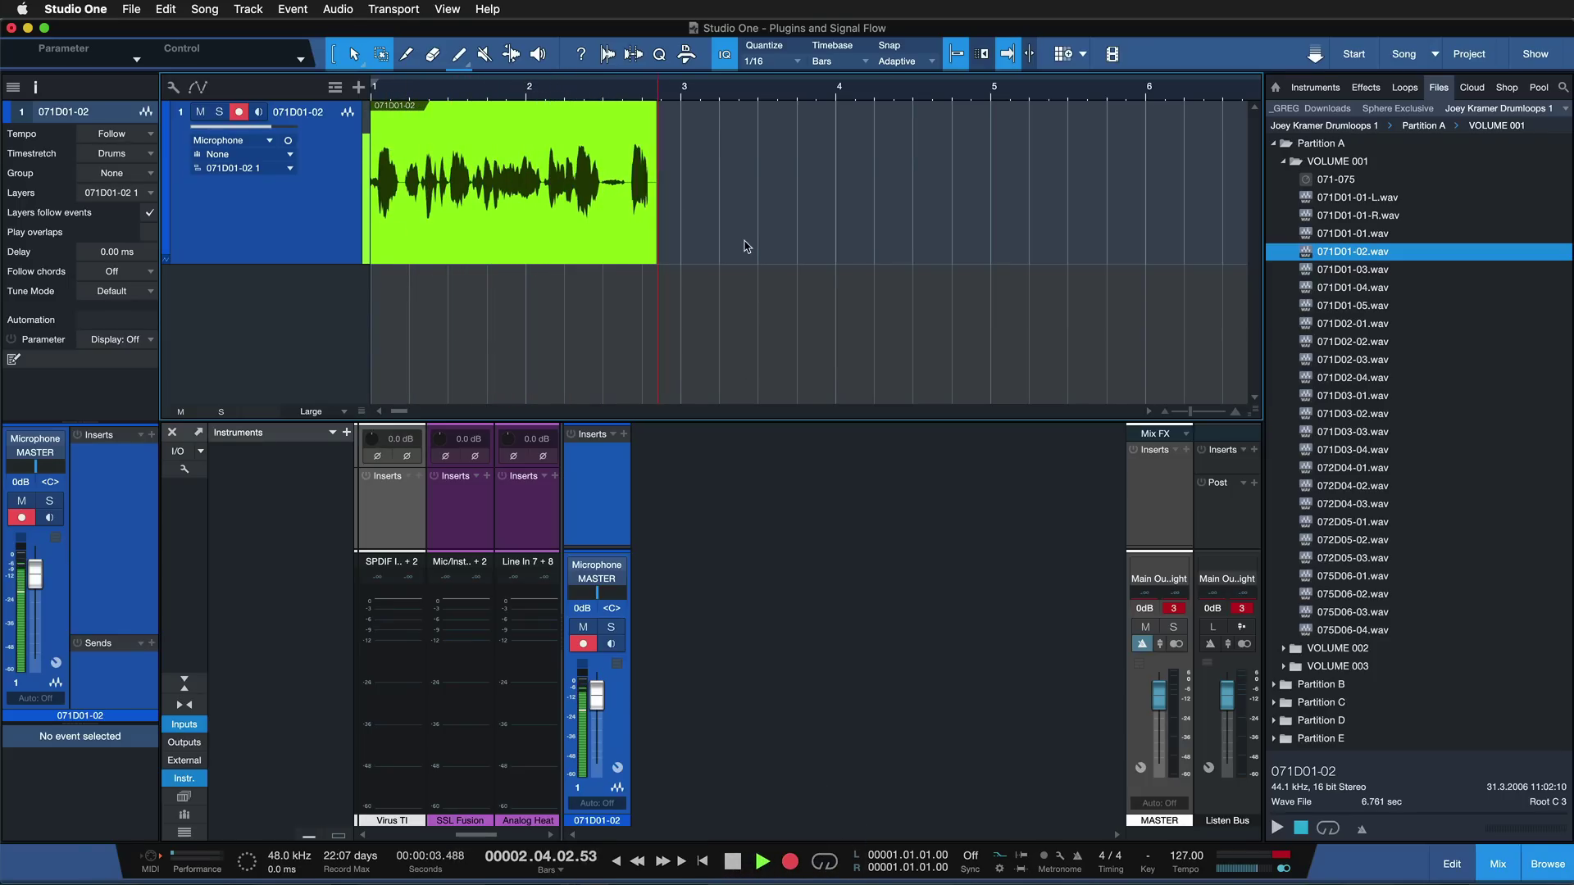
key("space")
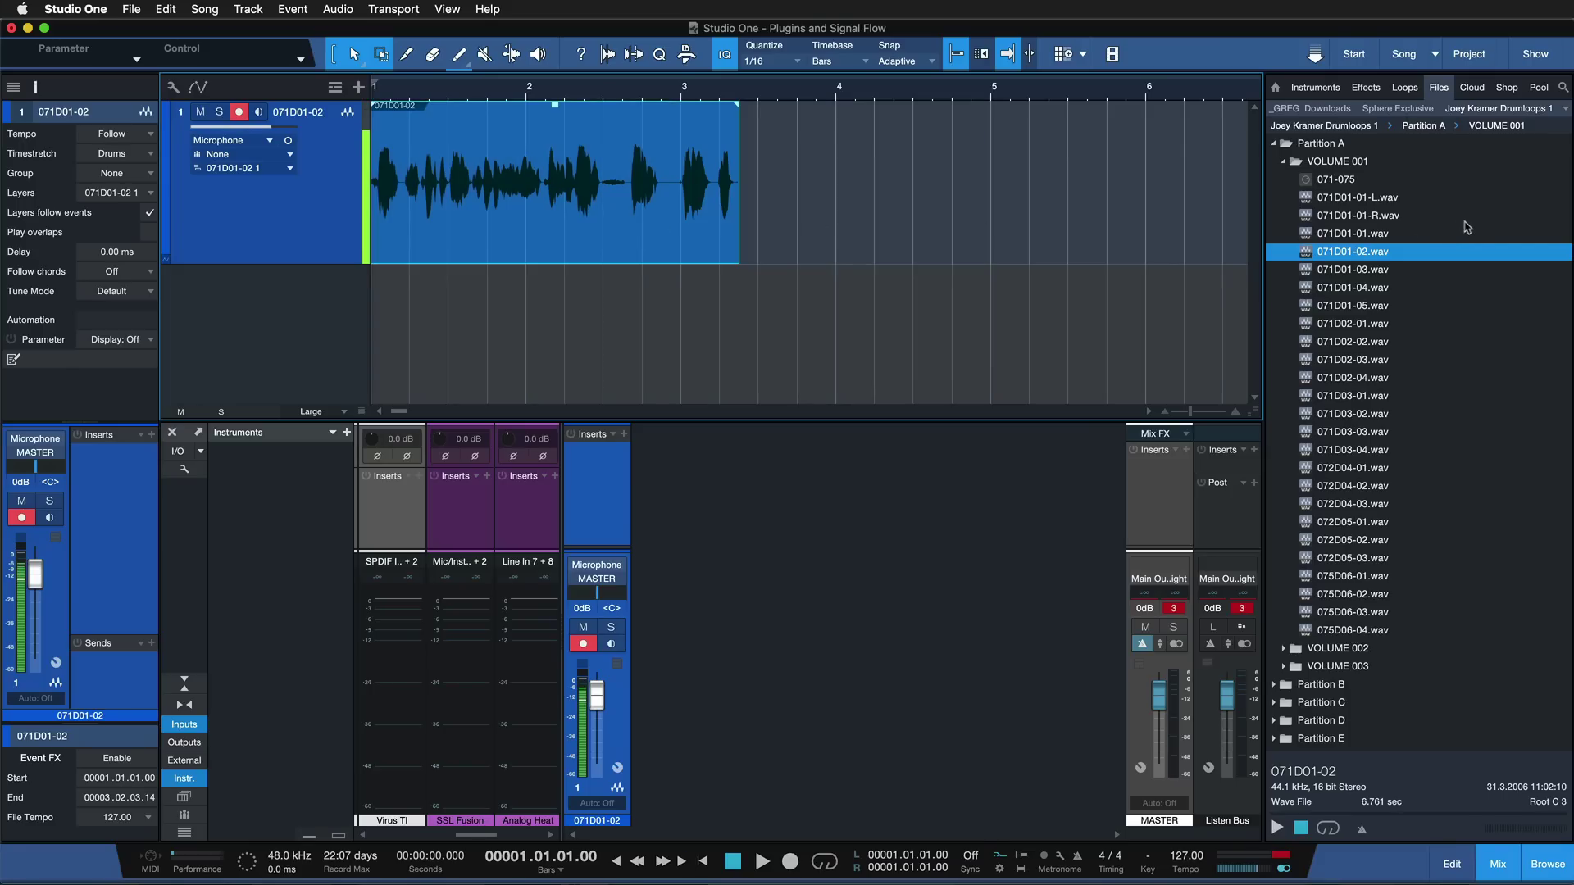
Place 071D01-02.wav on the track after the recorded clip and zoom in.
left_click_drag(1427, 259, 882, 275)
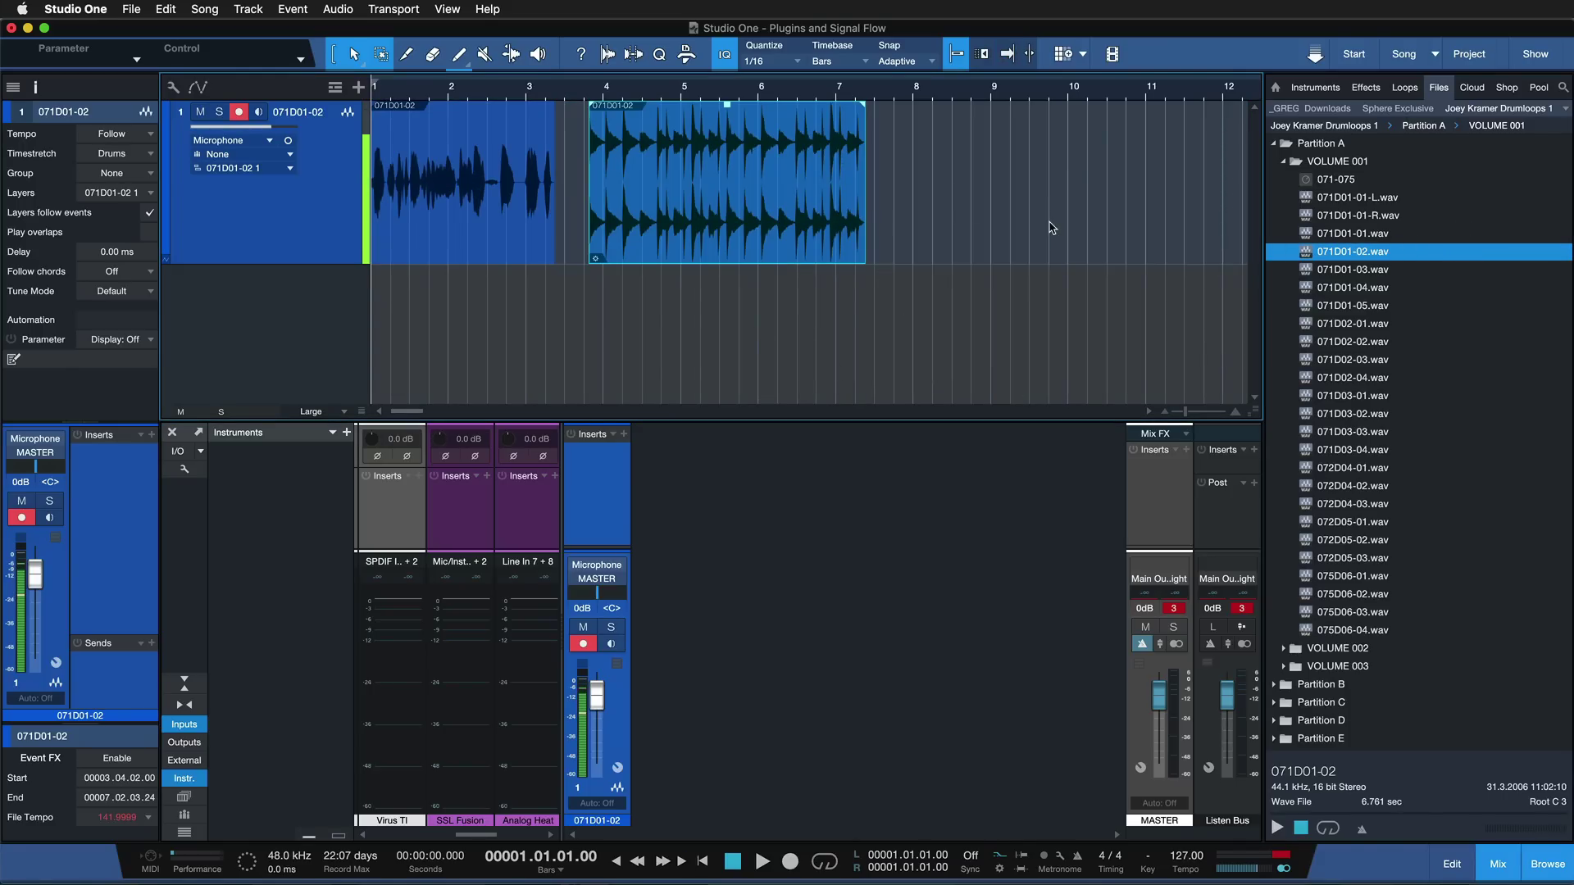
key("e")
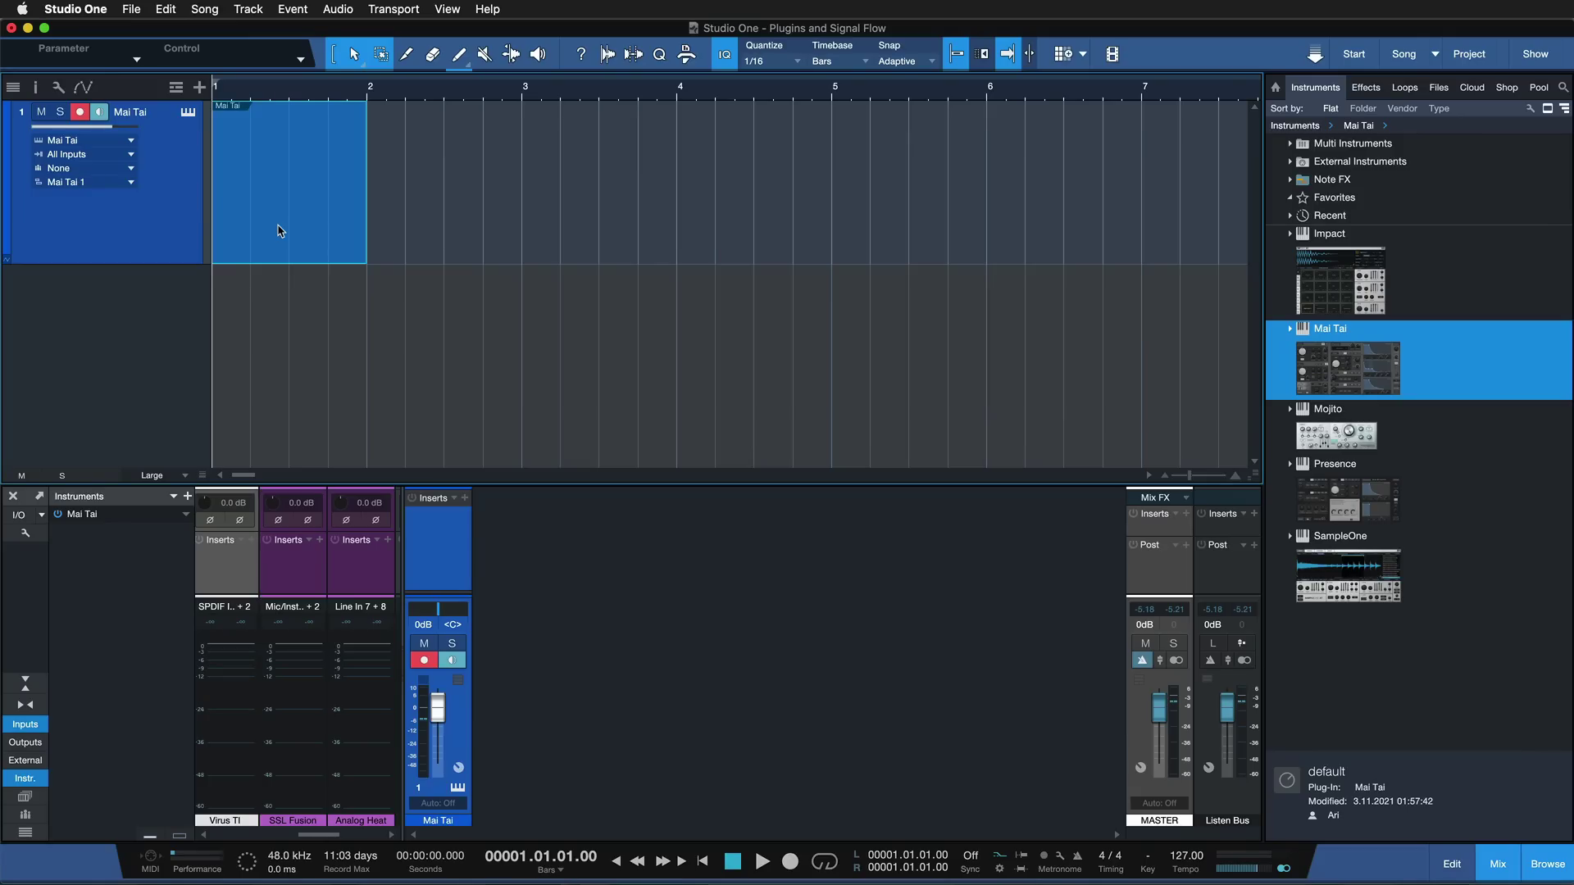
Draw three notes in the Mai Tai part, including F#3 at 1.4.1, and move the drum loop to bar 1.
double_click(278, 230)
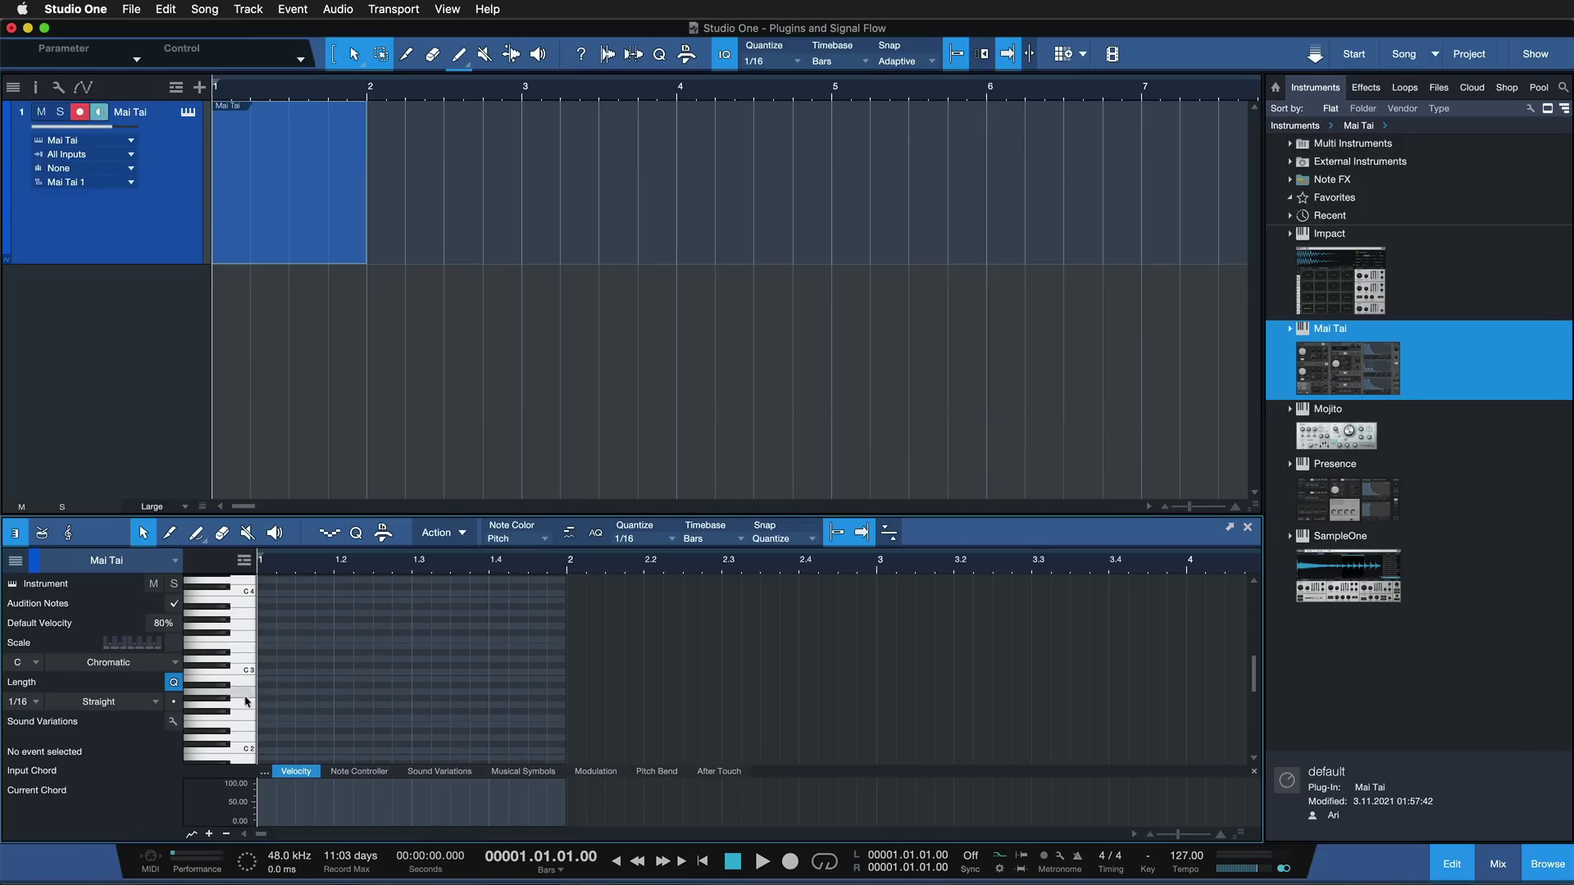
left_click(285, 698, "super")
left_click(401, 645, "super")
left_click(497, 632, "super")
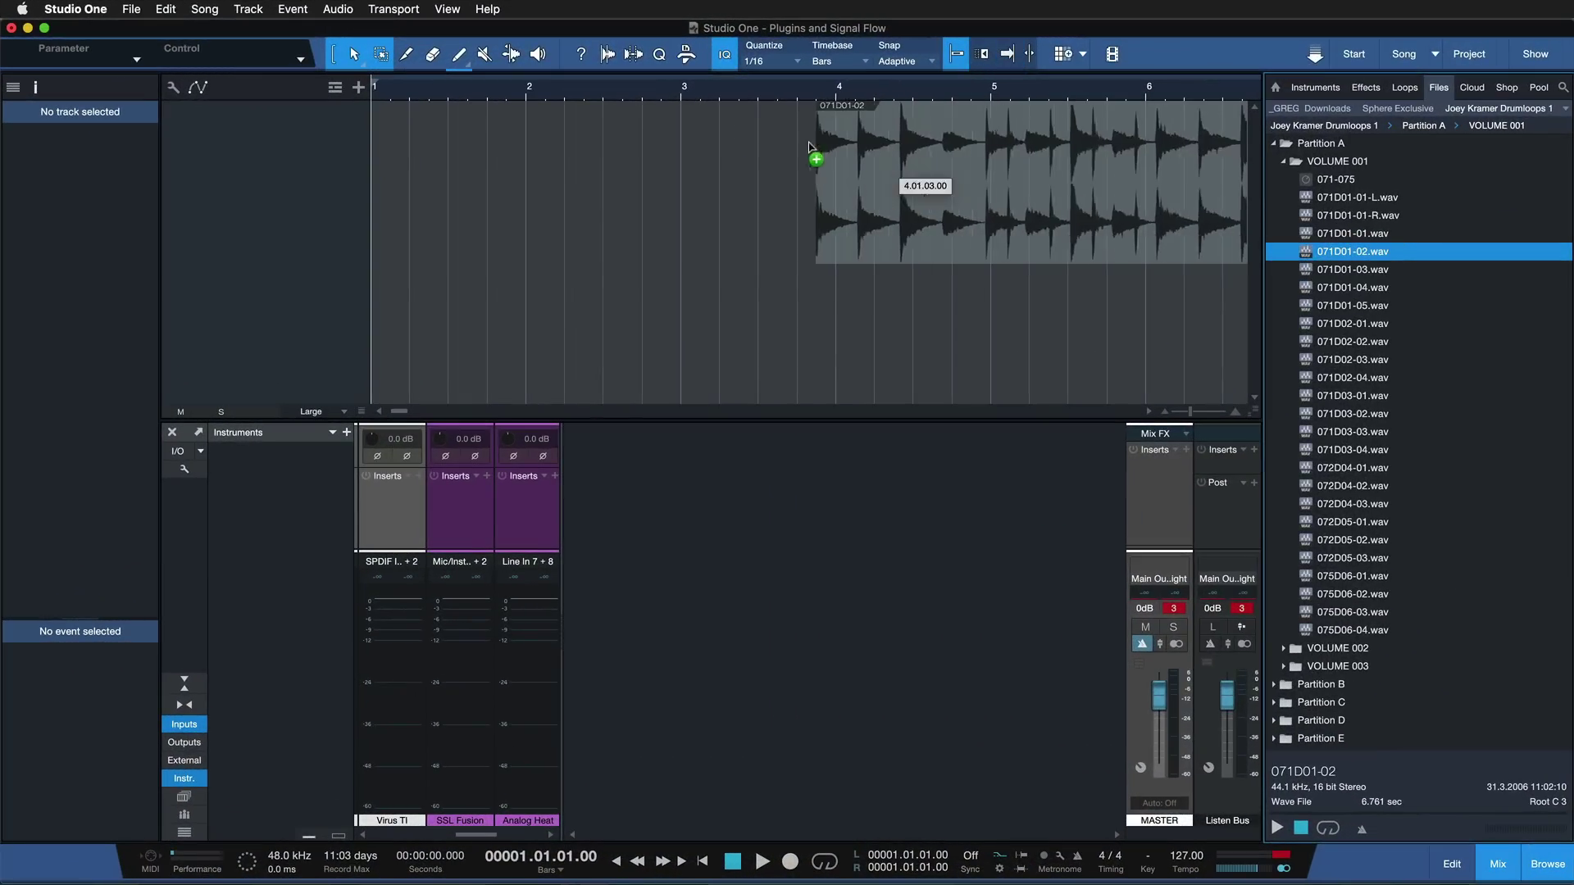
left_click_drag(811, 149, 391, 130)
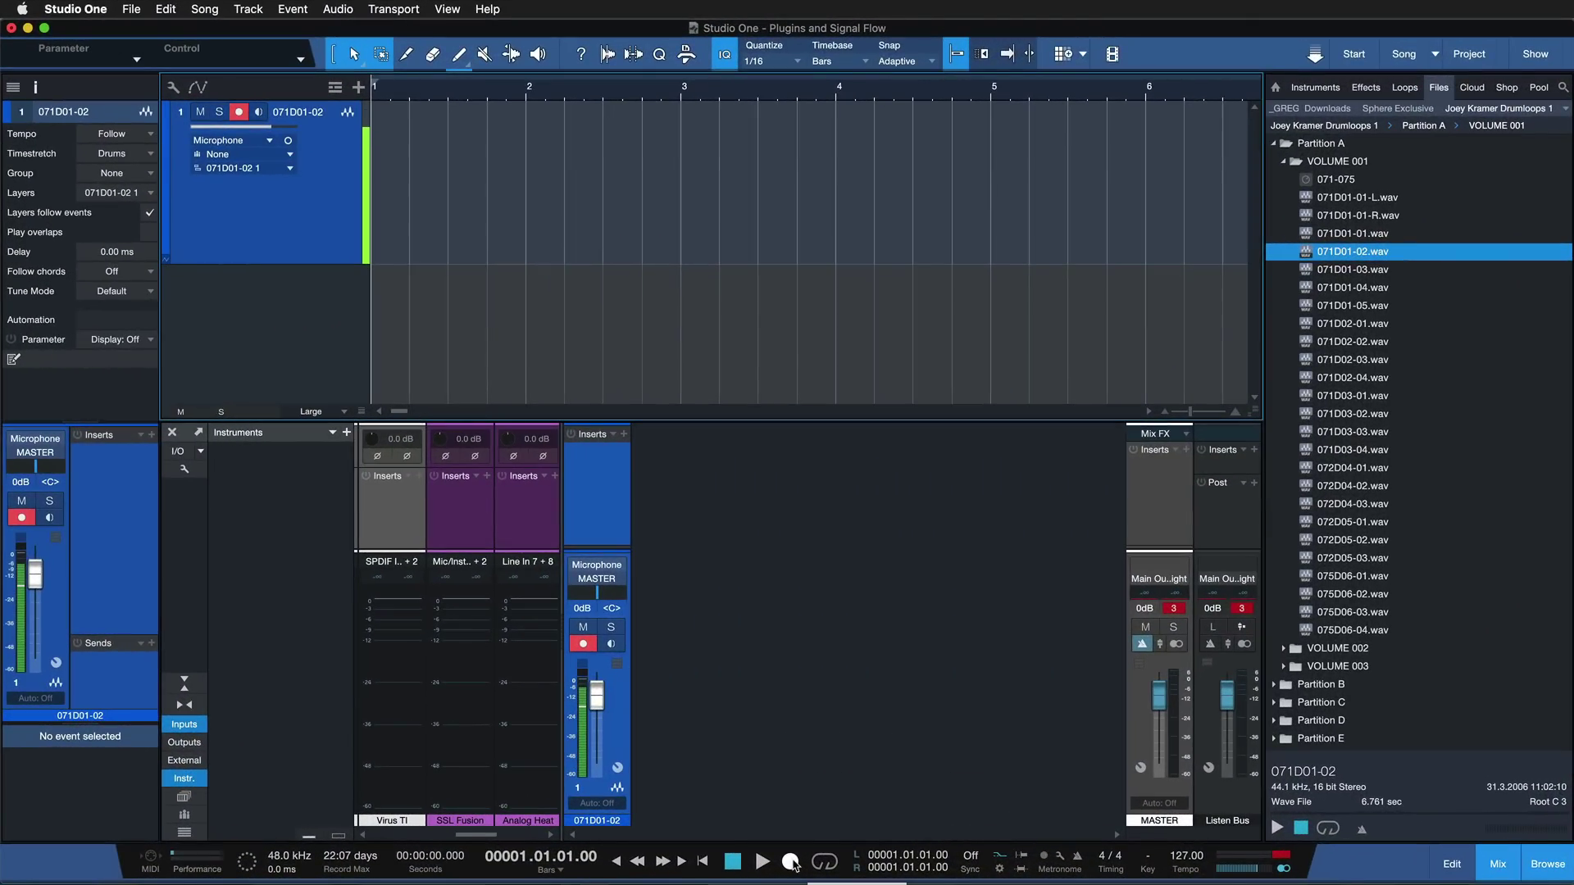
Record a take on the Microphone track from bar 1, then mark a time range after it.
left_click(790, 861)
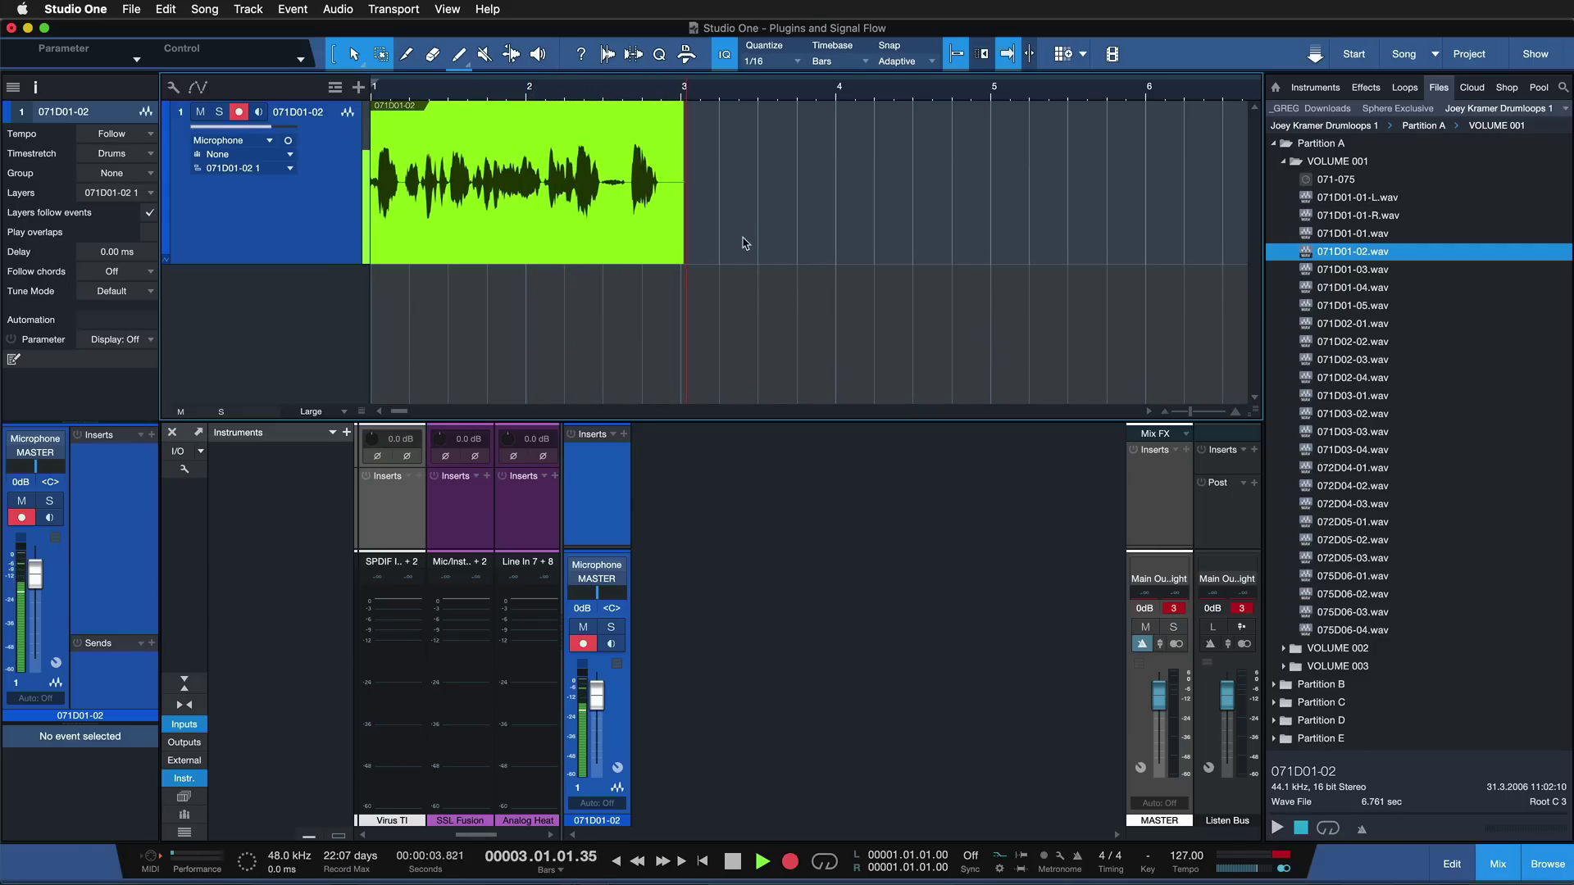
key("space")
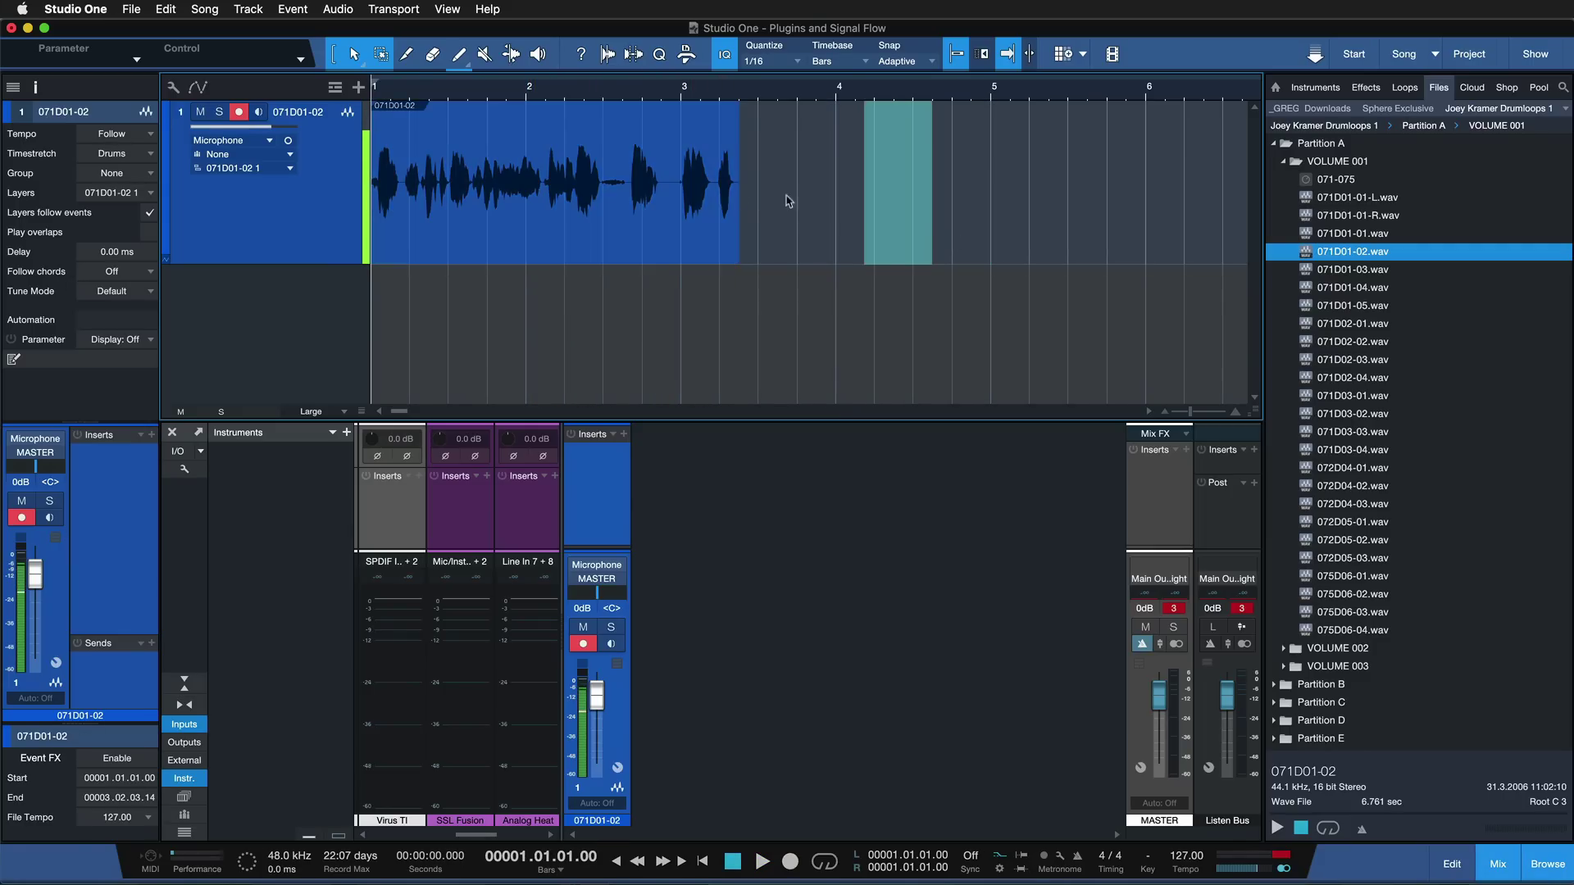
left_click_drag(981, 229, 730, 227)
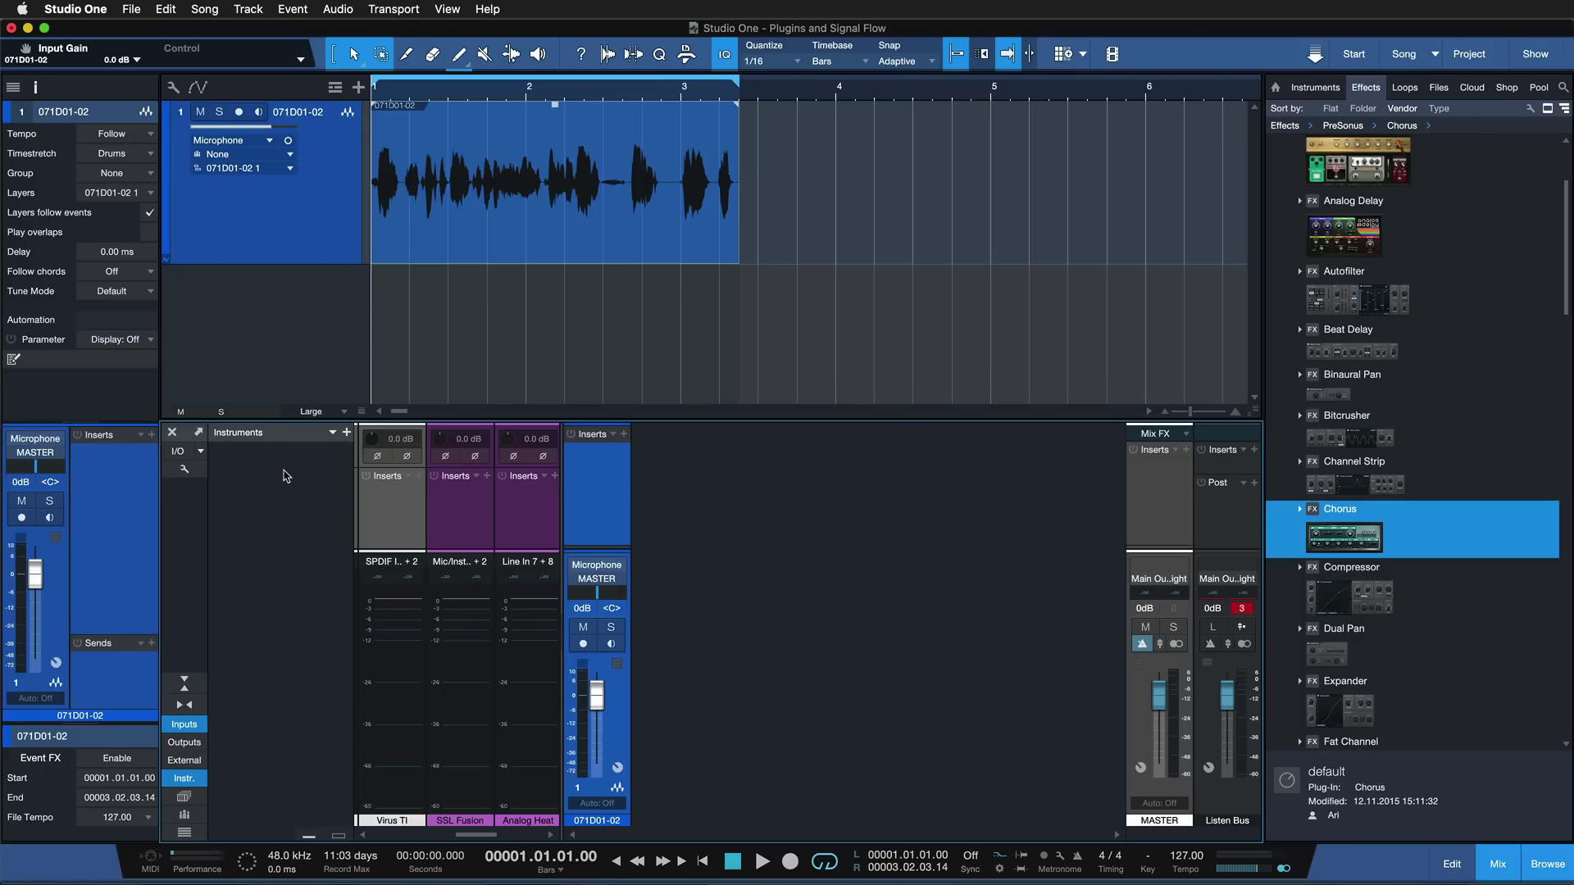
Enable input controls on the mixer channels and set the Microphone channel's input gain to -3.1 dB.
left_click(188, 470)
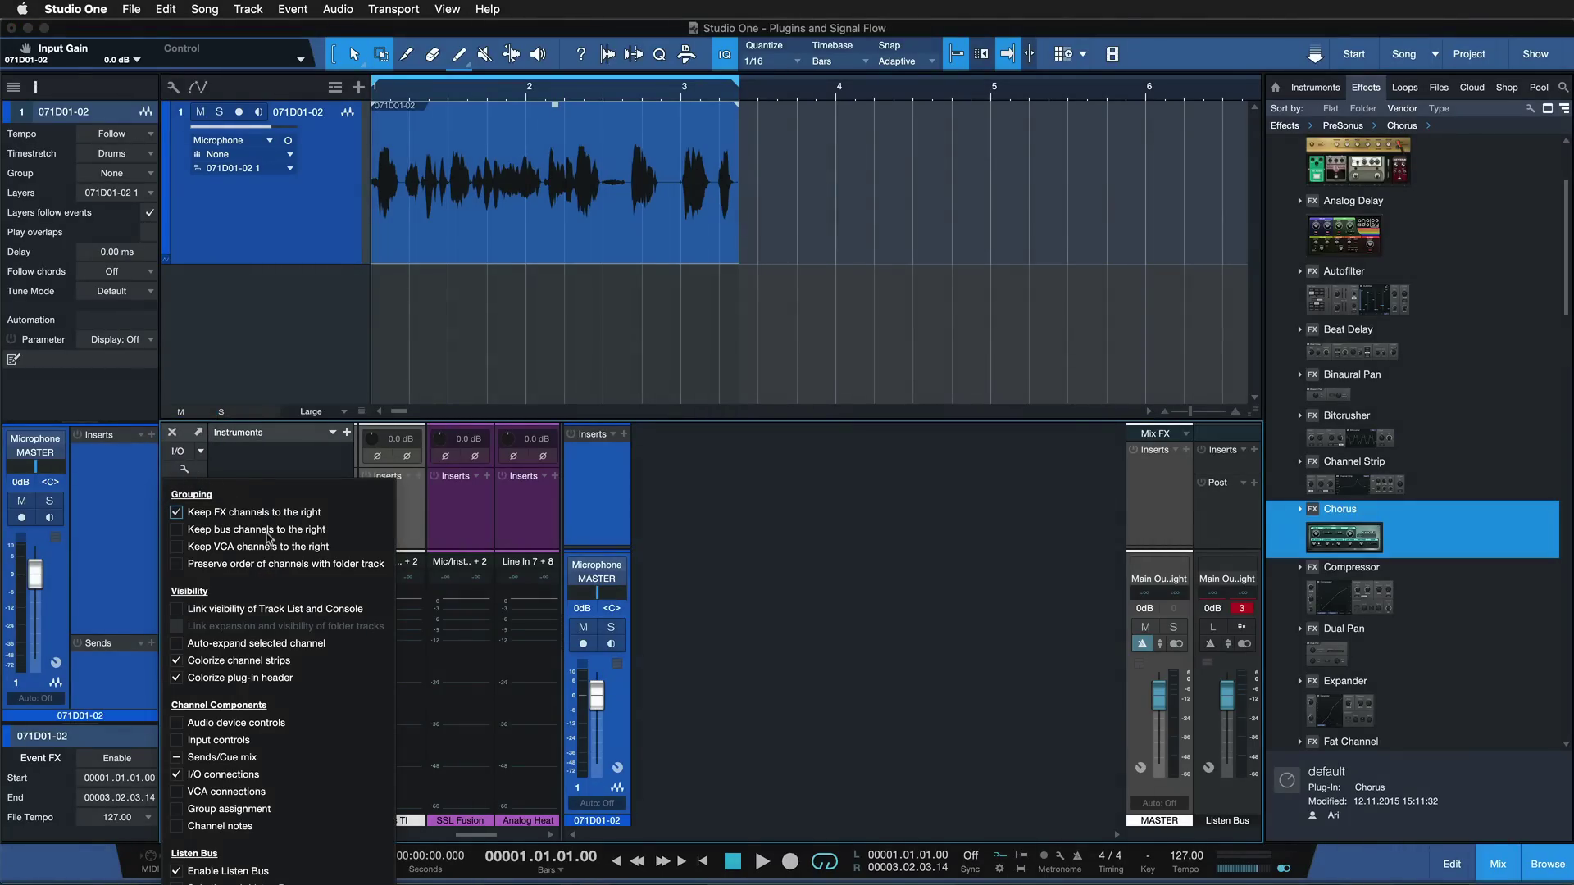
left_click(204, 746)
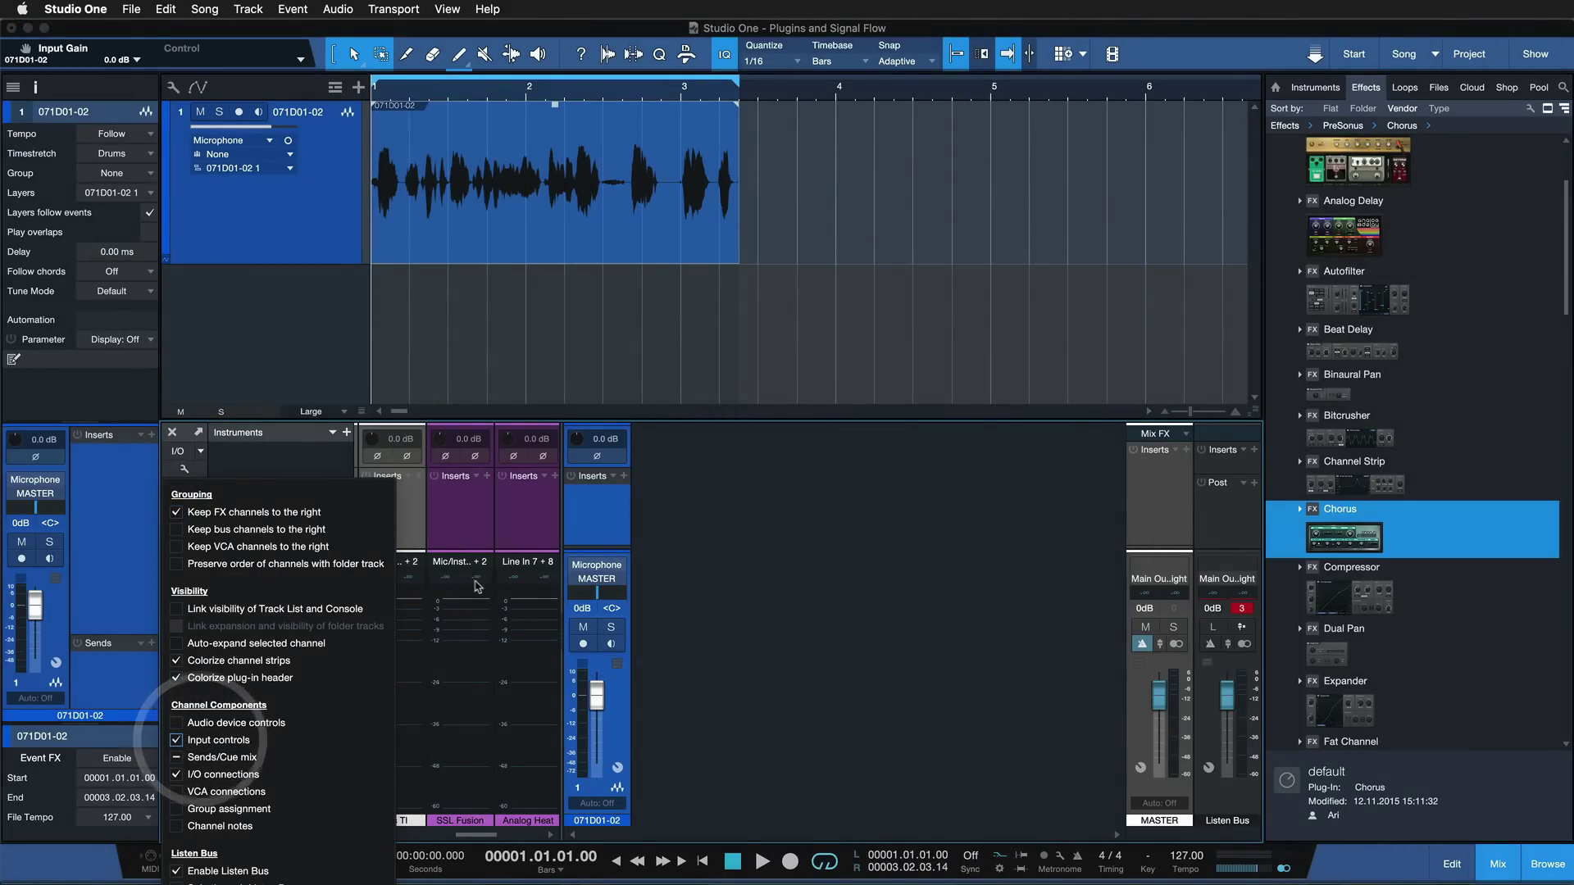
mouse_move(577, 438)
left_mouse_down()
mouse_move(552, 457)
mouse_move(556, 414)
mouse_move(565, 464)
mouse_move(576, 423)
mouse_move(580, 444)
left_mouse_up()
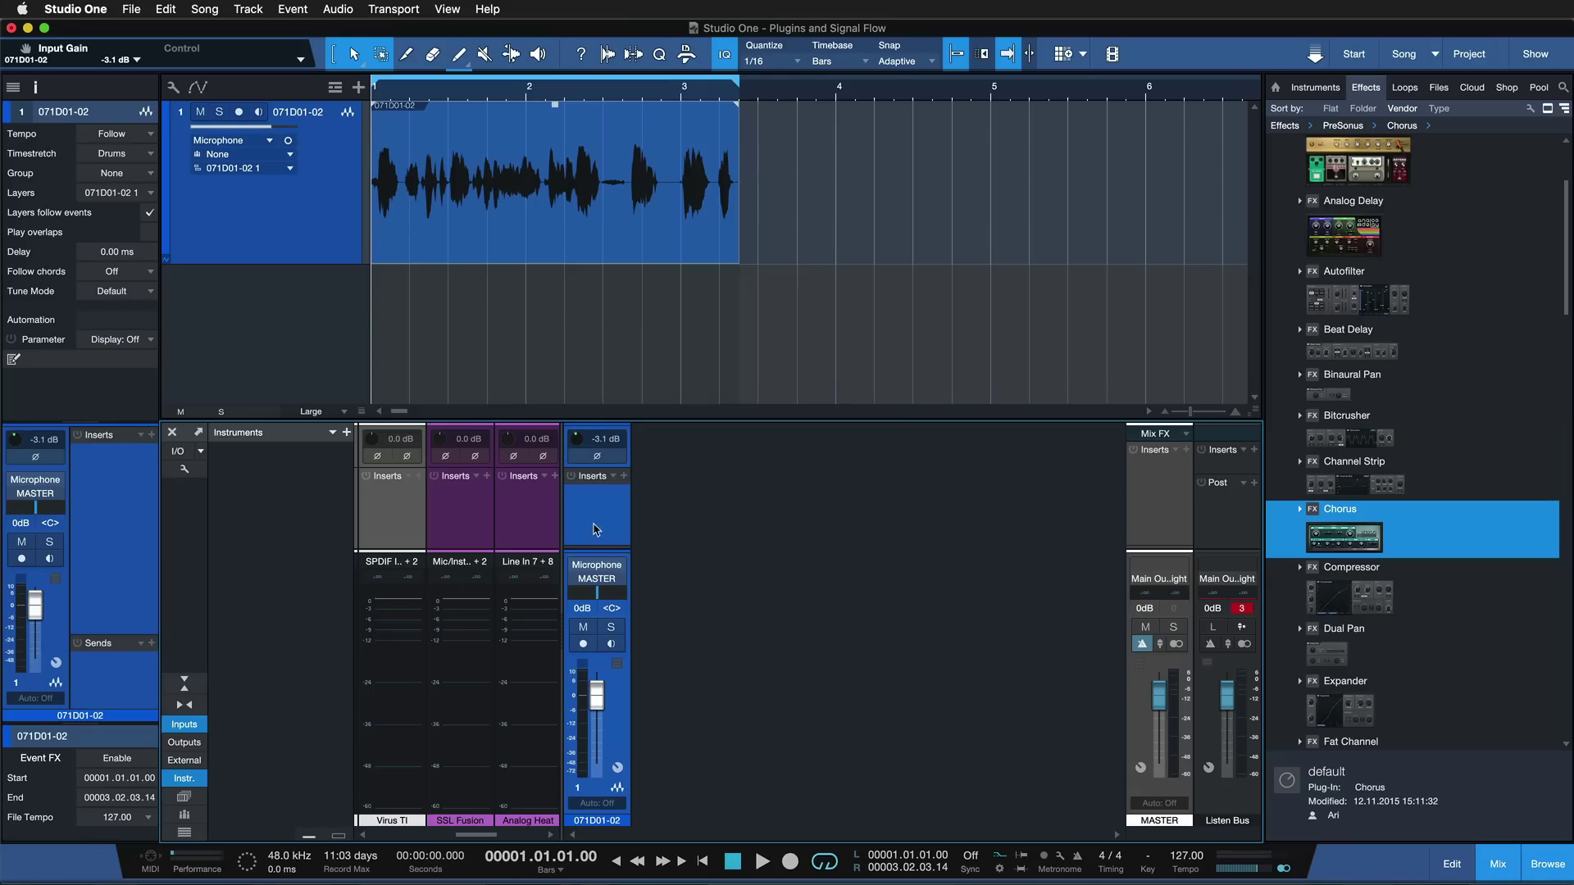
Add a Chorus insert to the 071D01-02 channel and lower its input gain to -5.5 dB.
left_click_drag(597, 550, 600, 635)
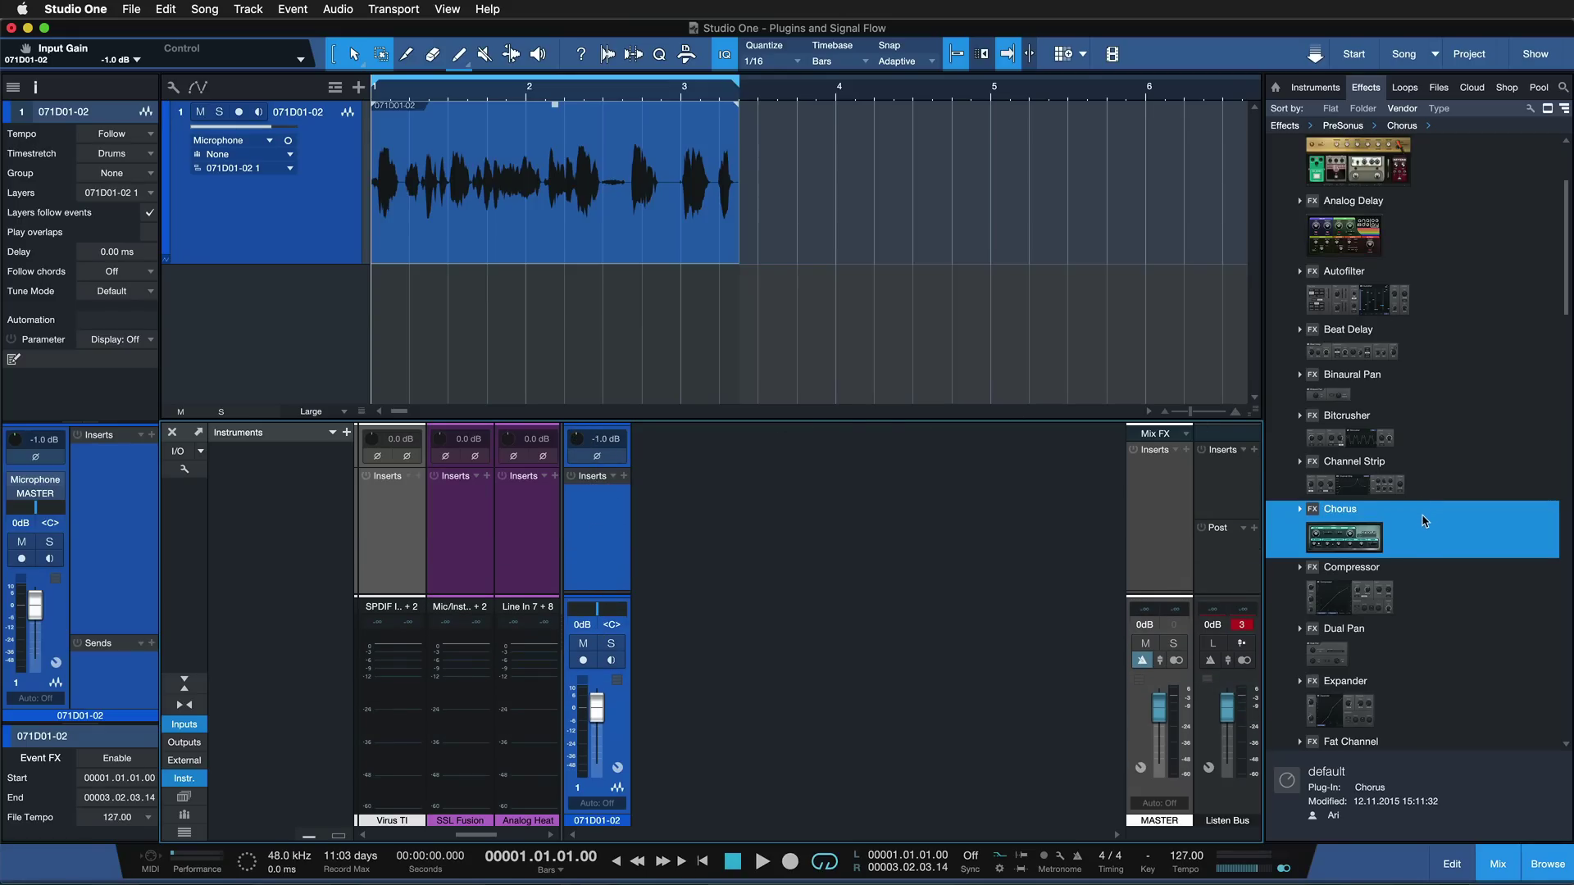
left_click_drag(1407, 532, 606, 518)
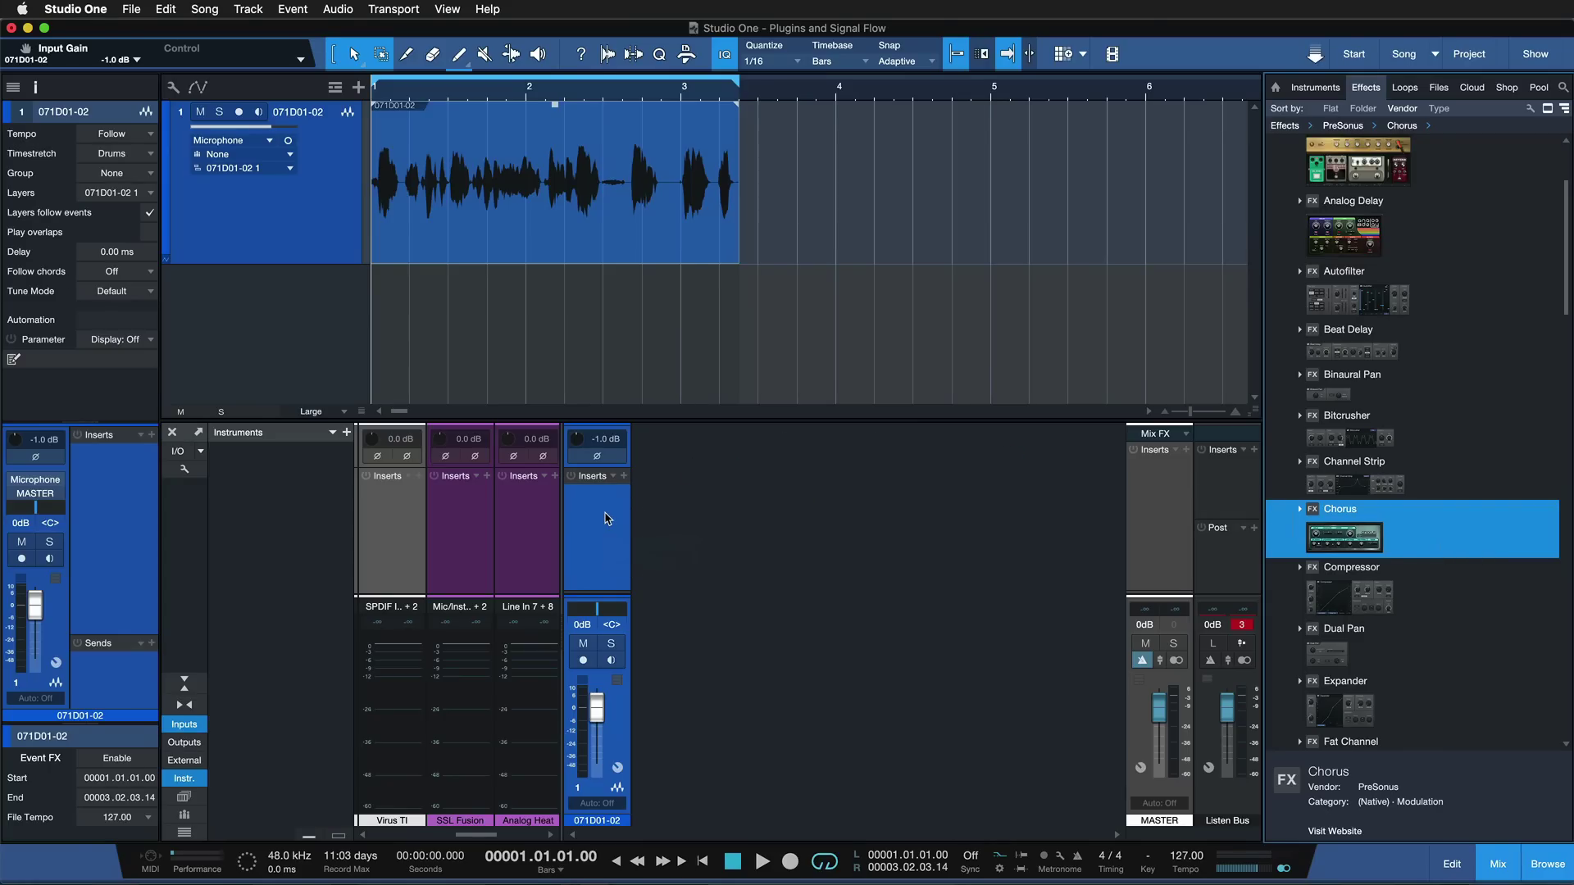
left_click(598, 498)
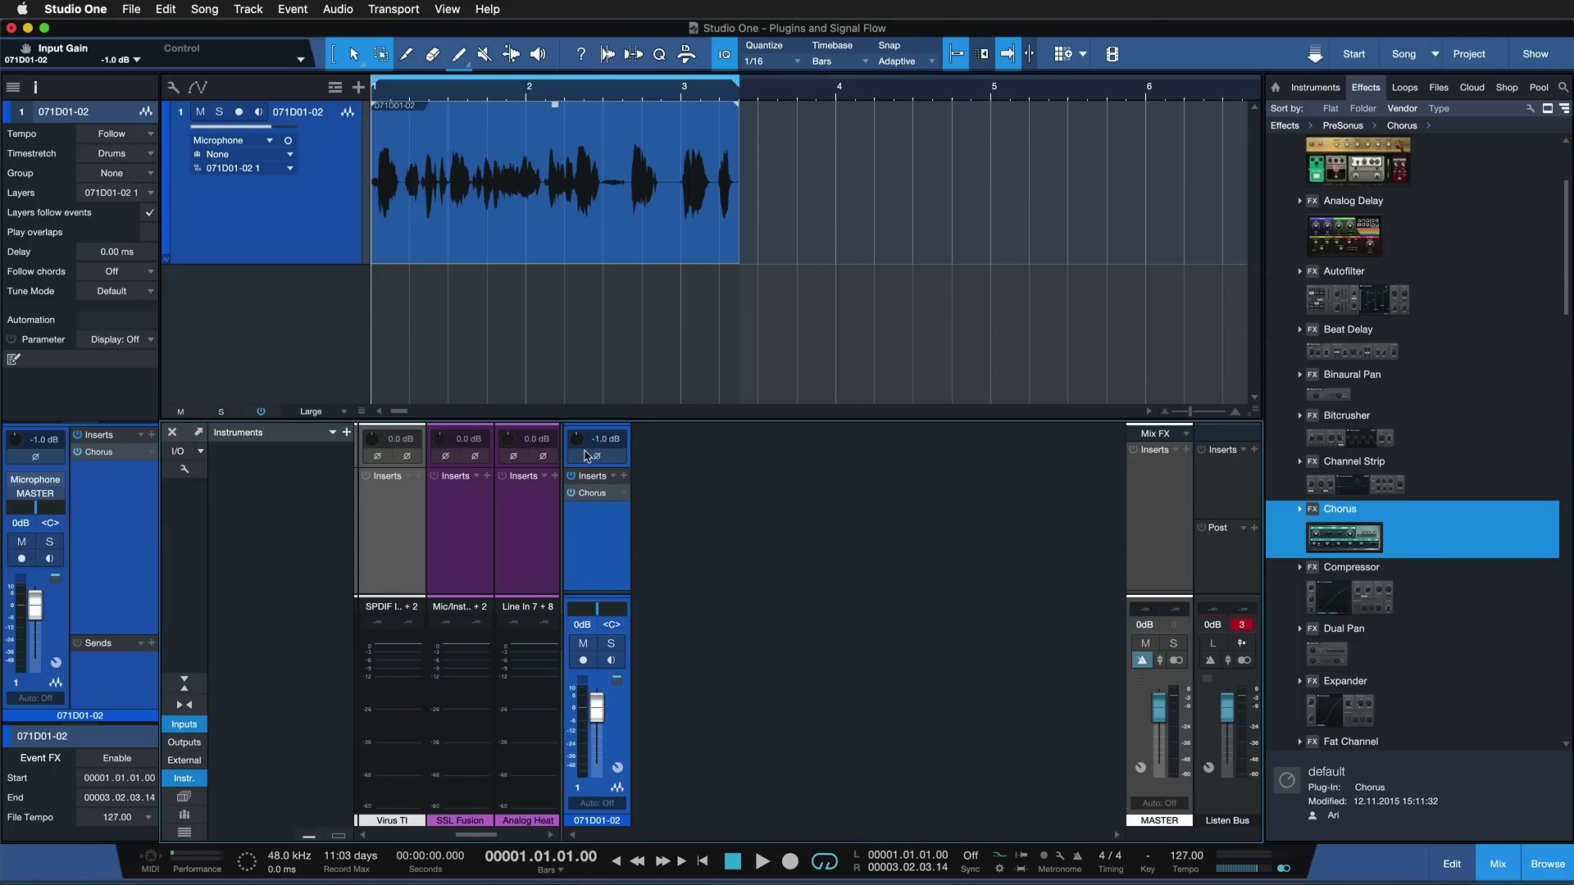
mouse_move(566, 436)
left_mouse_down()
mouse_move(565, 471)
mouse_move(572, 456)
left_mouse_up()
mouse_move(601, 474)
Open the Chorus editor and set the channel's input gain to -4.6 dB.
left_click(604, 494)
mouse_move(596, 468)
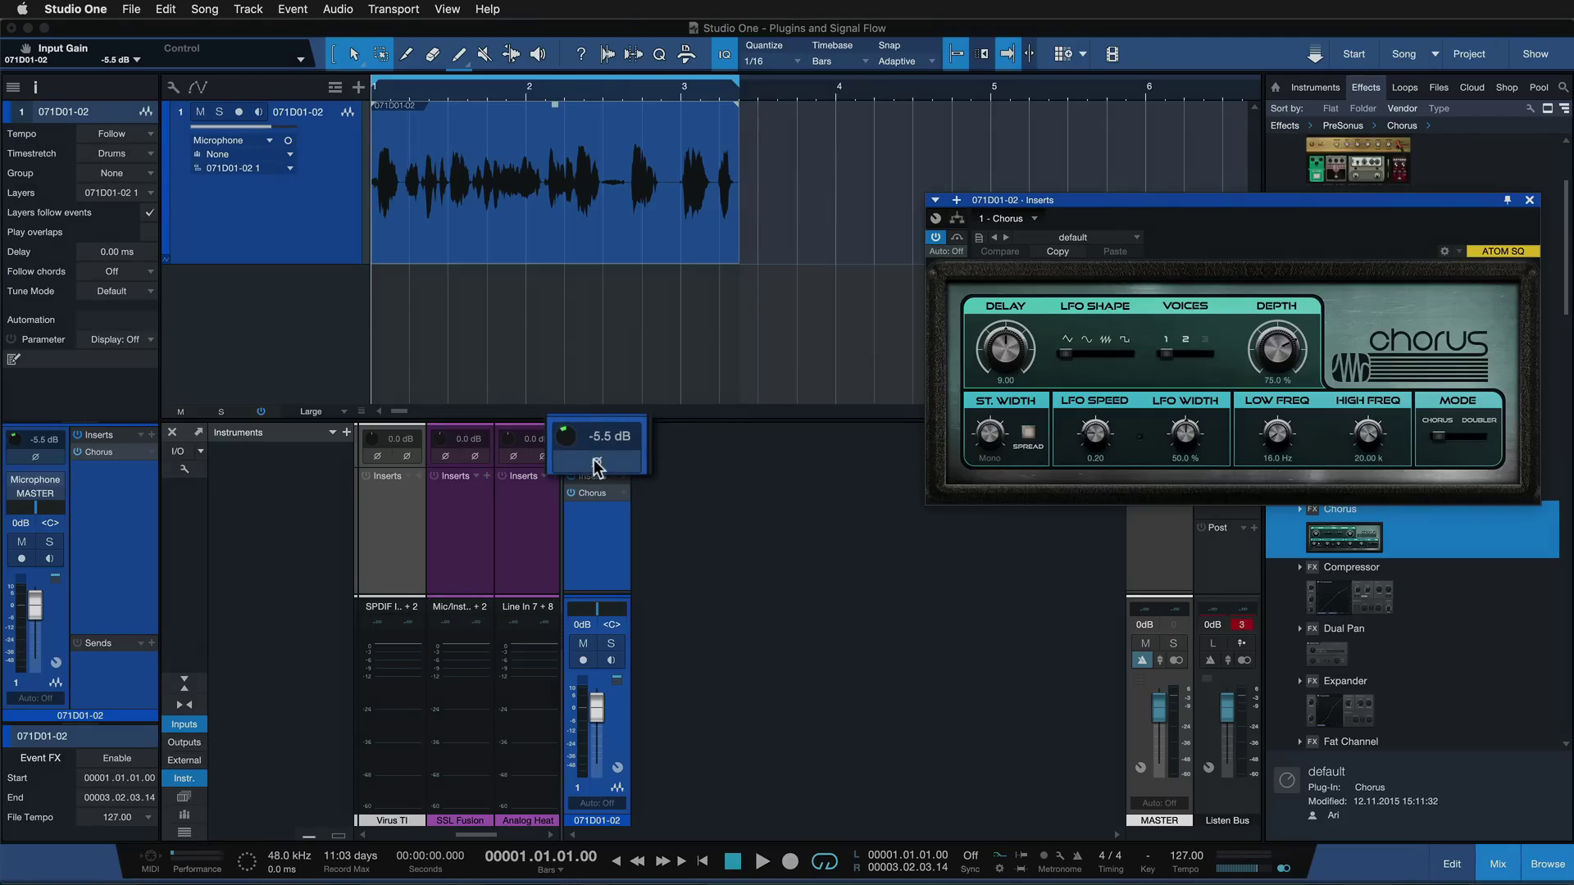
left_click_drag(601, 441, 584, 451)
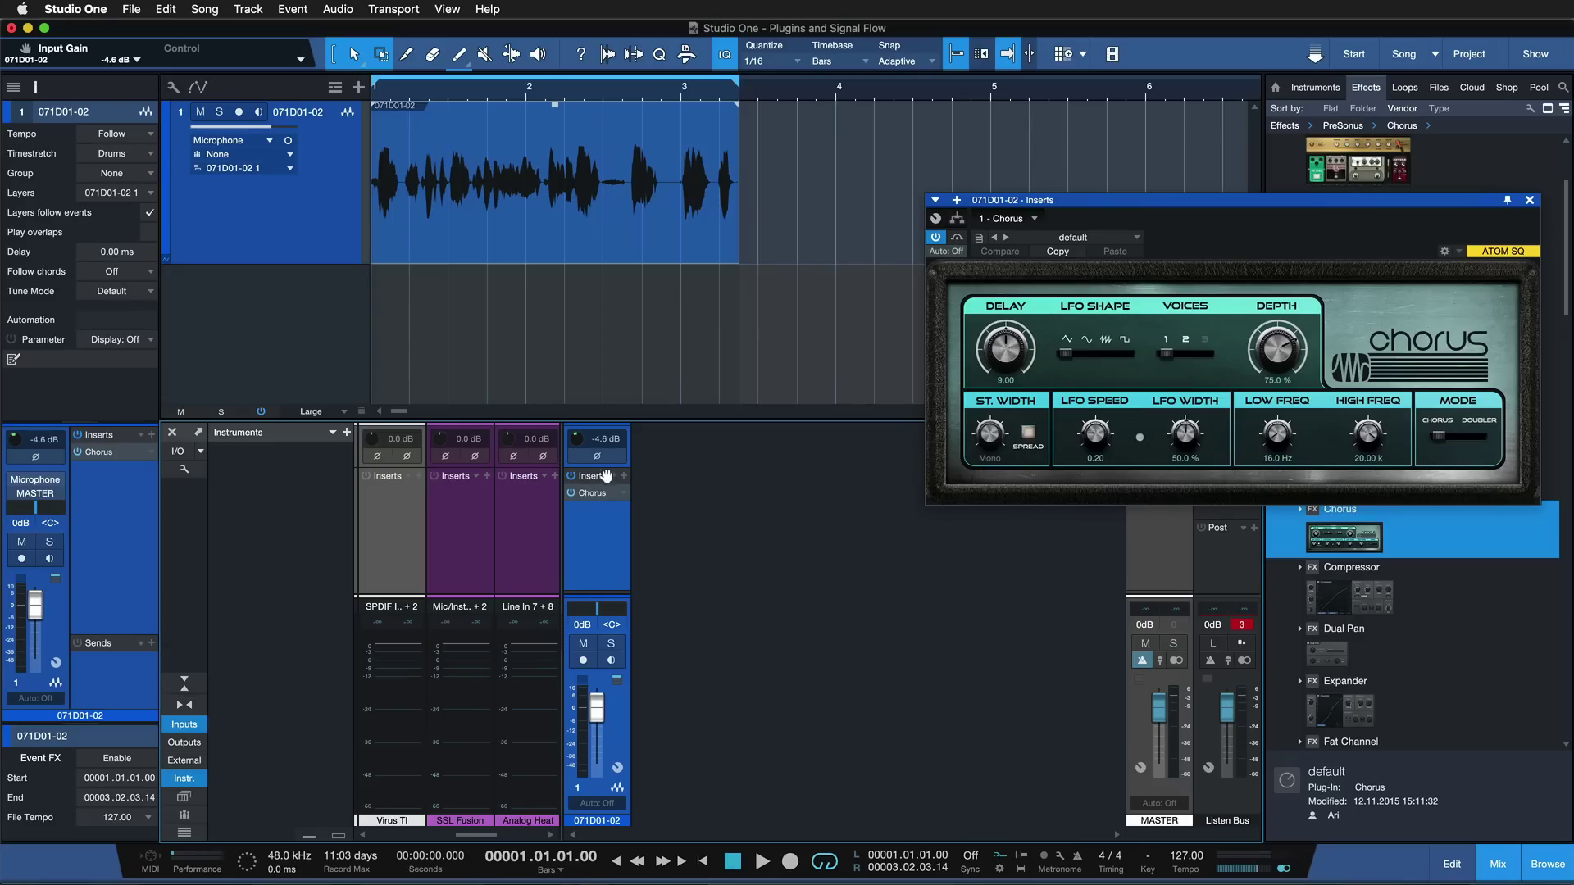
Leave the channel polarity at normal and insert a Compressor after the Chorus.
left_click(595, 456)
left_click(595, 456)
left_click(595, 457)
left_click(595, 456)
left_click(595, 456)
left_click(595, 457)
left_click(595, 456)
left_click(595, 457)
left_click(596, 457)
left_click(595, 457)
left_click(595, 457)
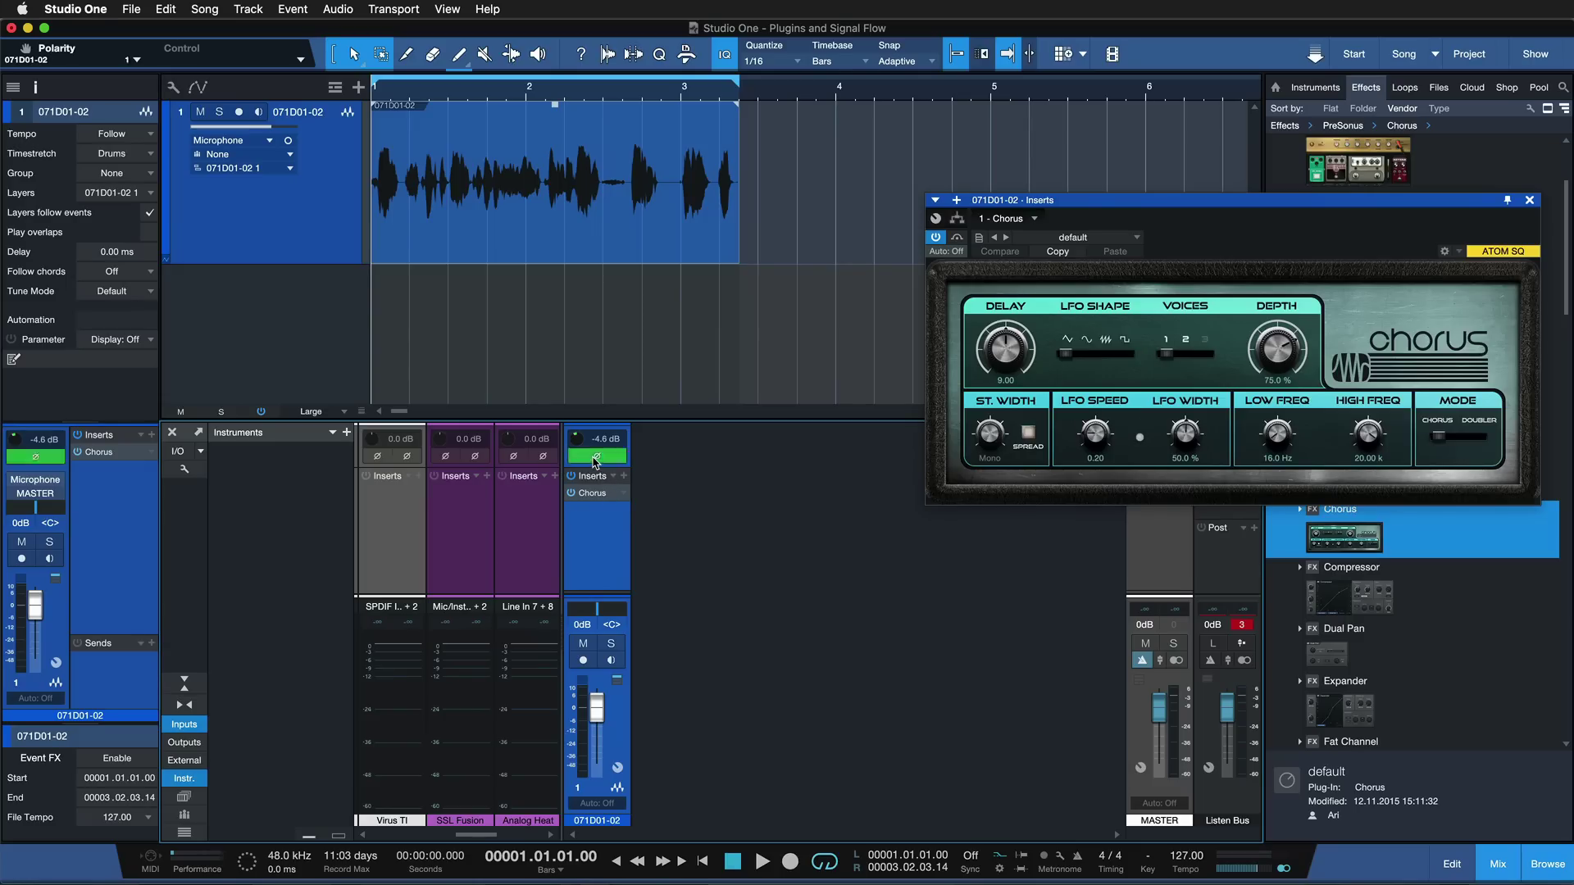
left_click(595, 457)
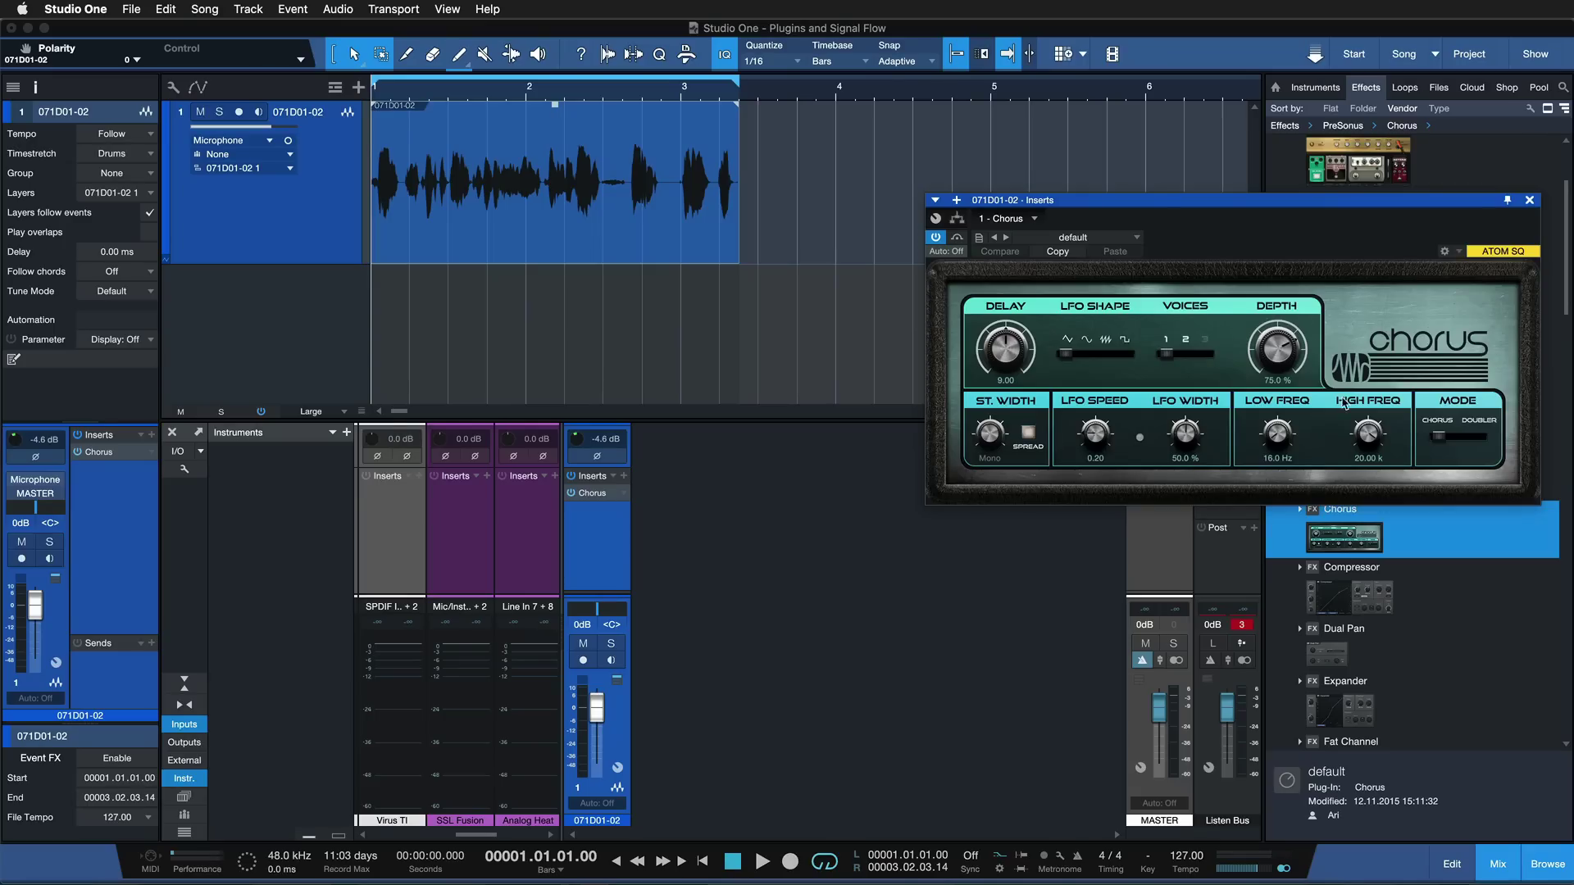
left_click_drag(1375, 596, 597, 538)
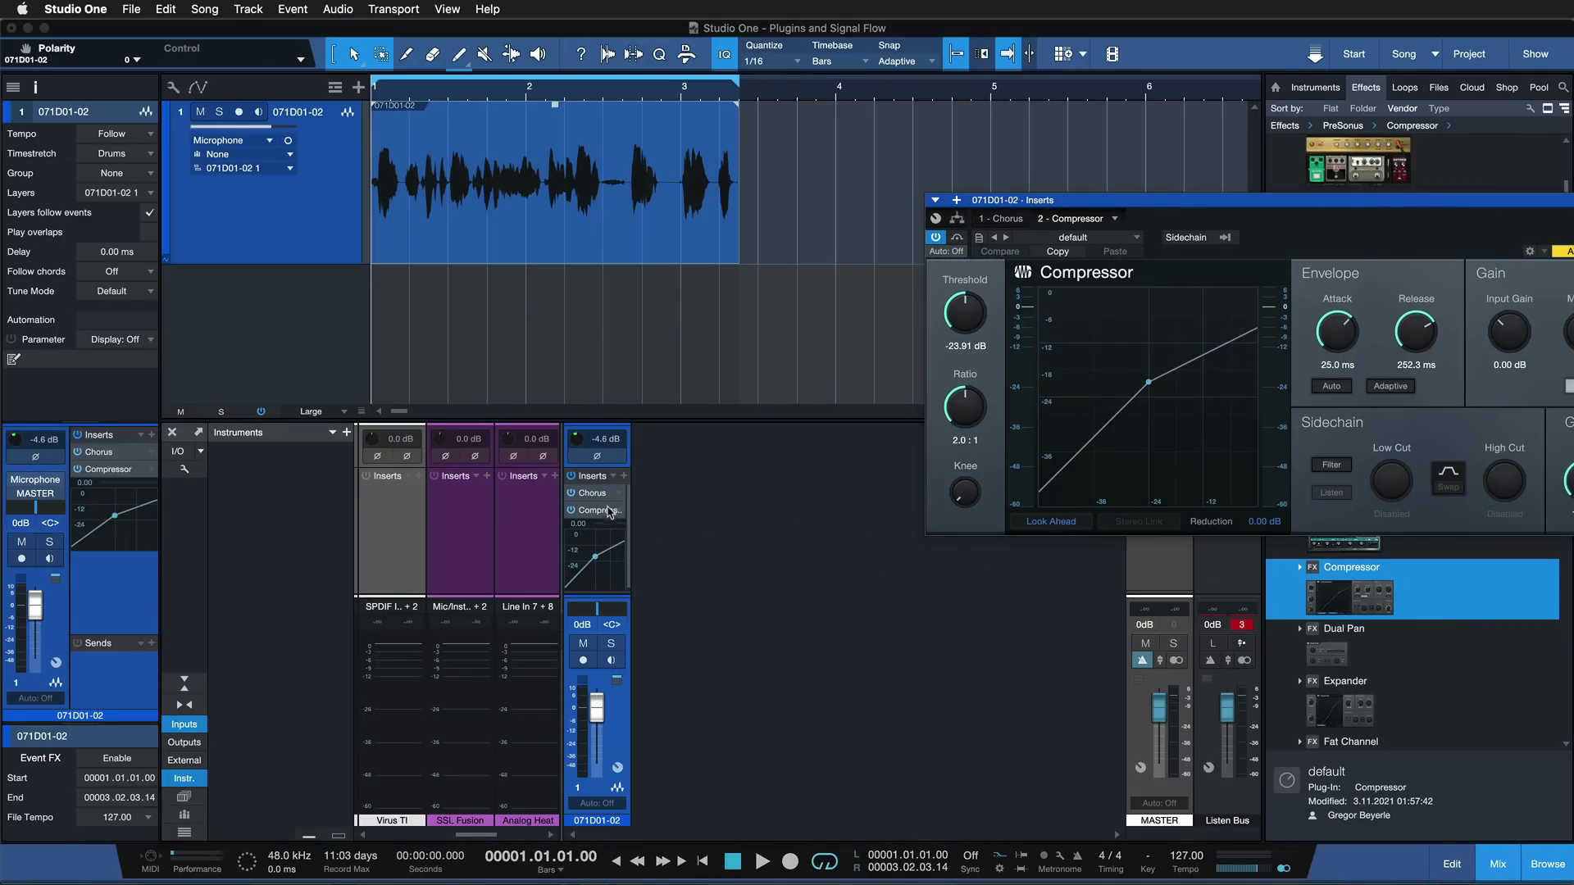
Collapse the Compressor insert's mini curve and try reordering it relative to the Chorus.
left_click(601, 512)
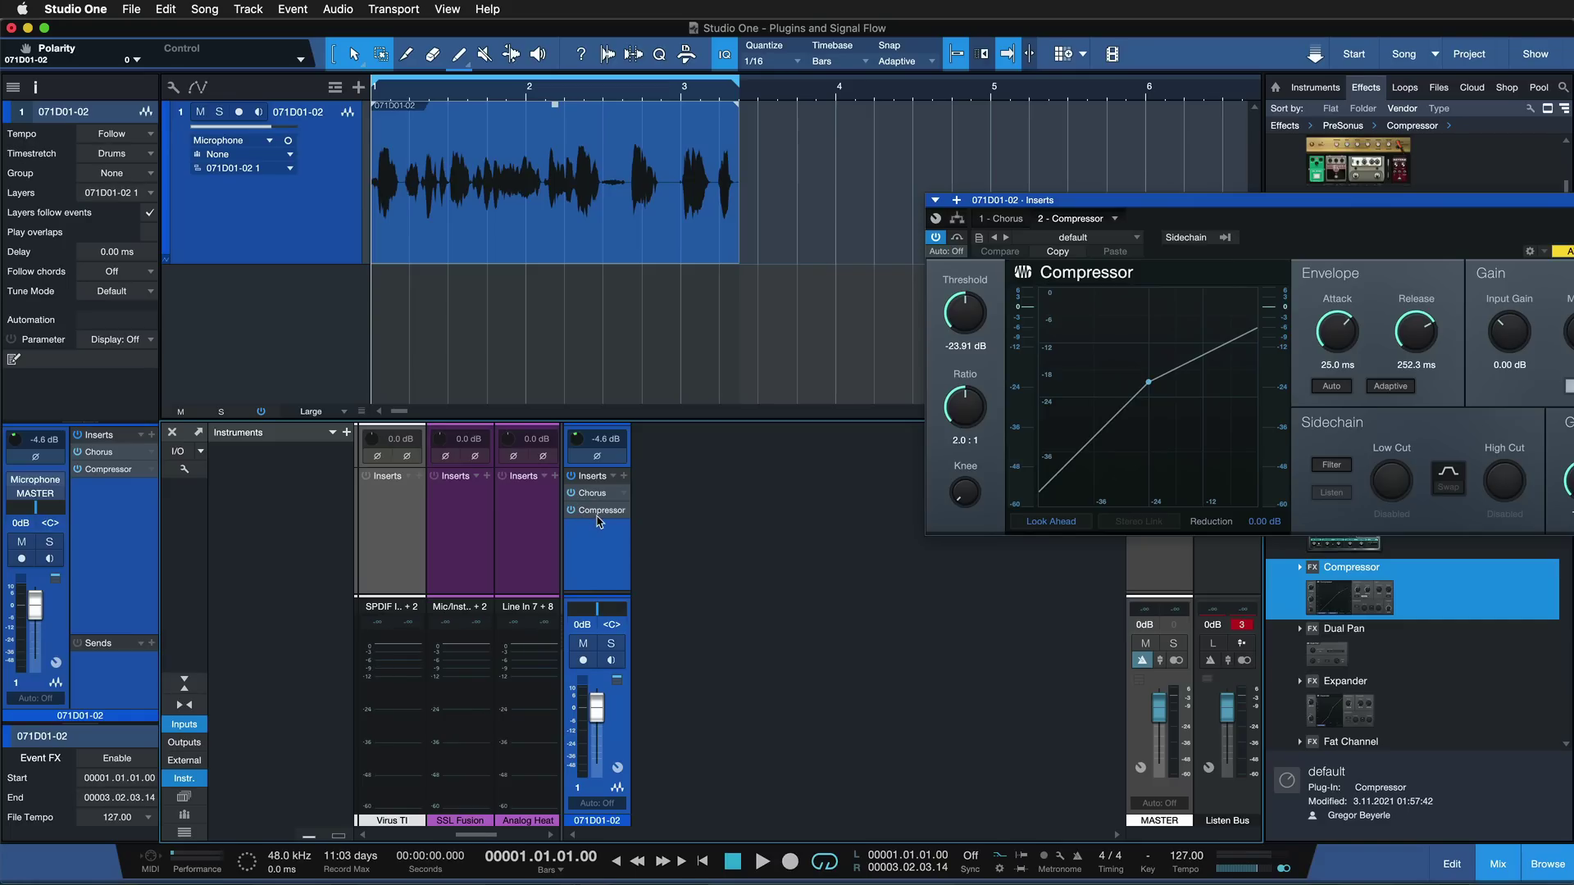
mouse_move(597, 516)
left_mouse_down()
mouse_move(600, 493)
mouse_move(605, 523)
left_mouse_up()
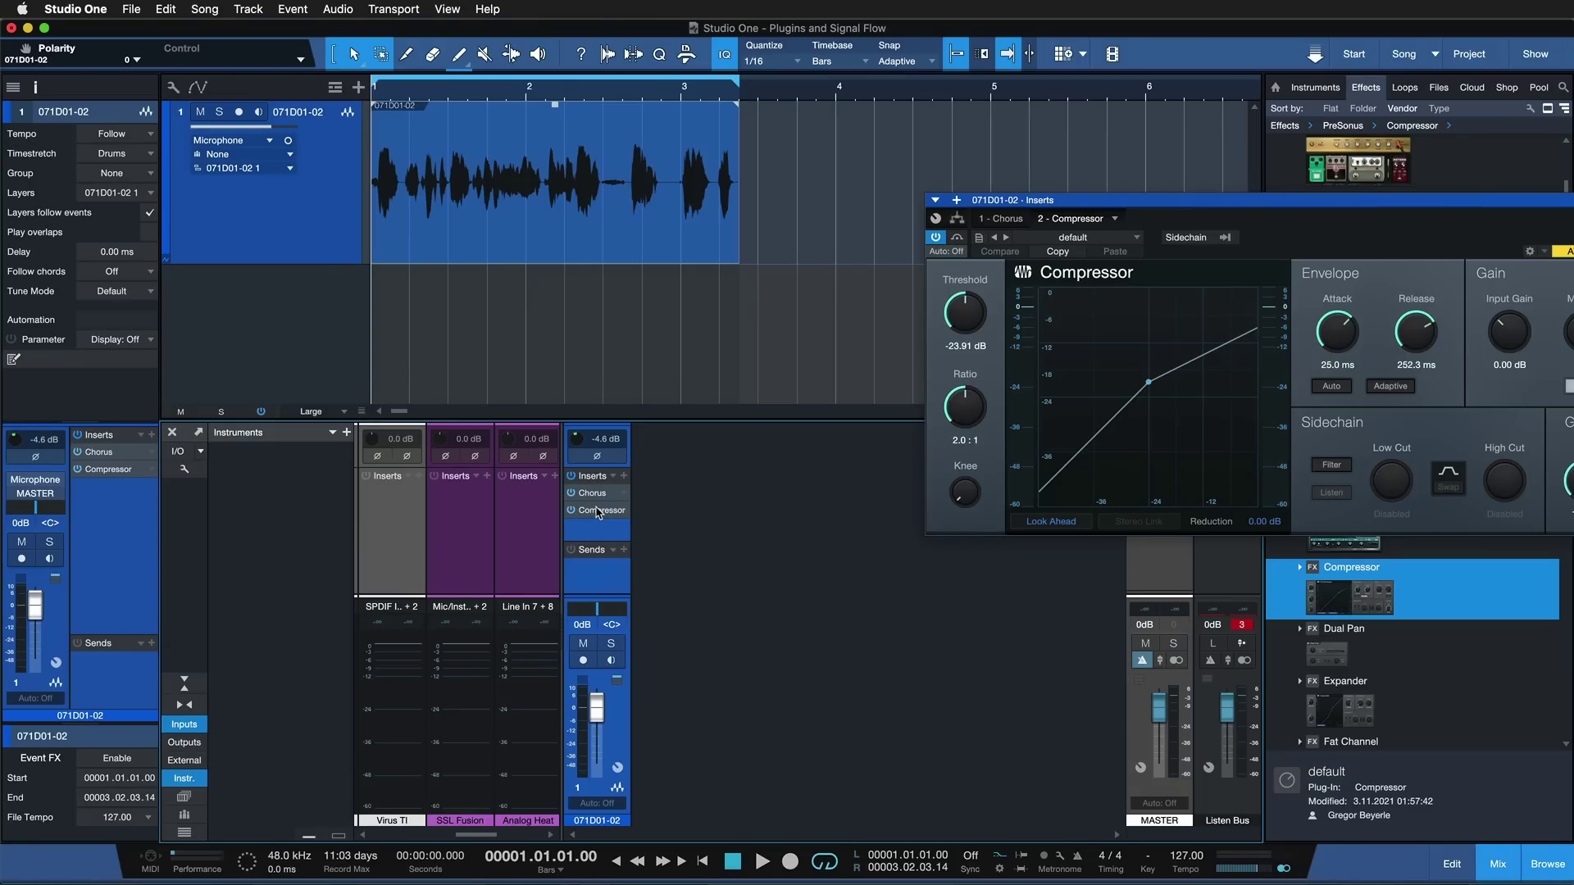
Create a Chorus FX channel from the Chorus insert via a send, then view the Compressor and FX Chorus editors.
left_click_drag(596, 497, 625, 571)
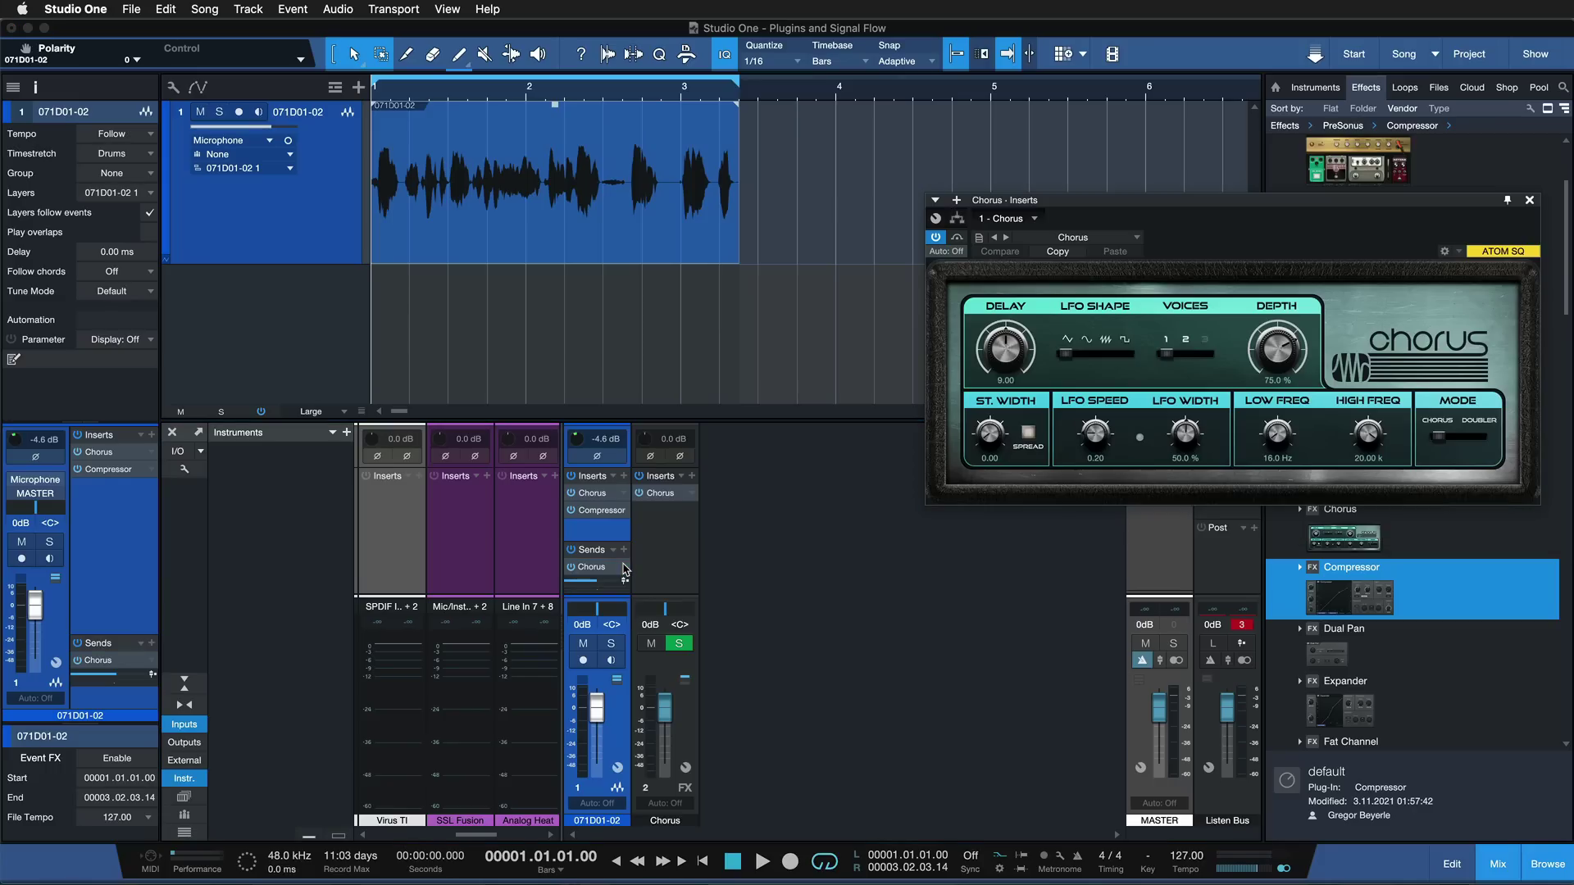
left_click(607, 718)
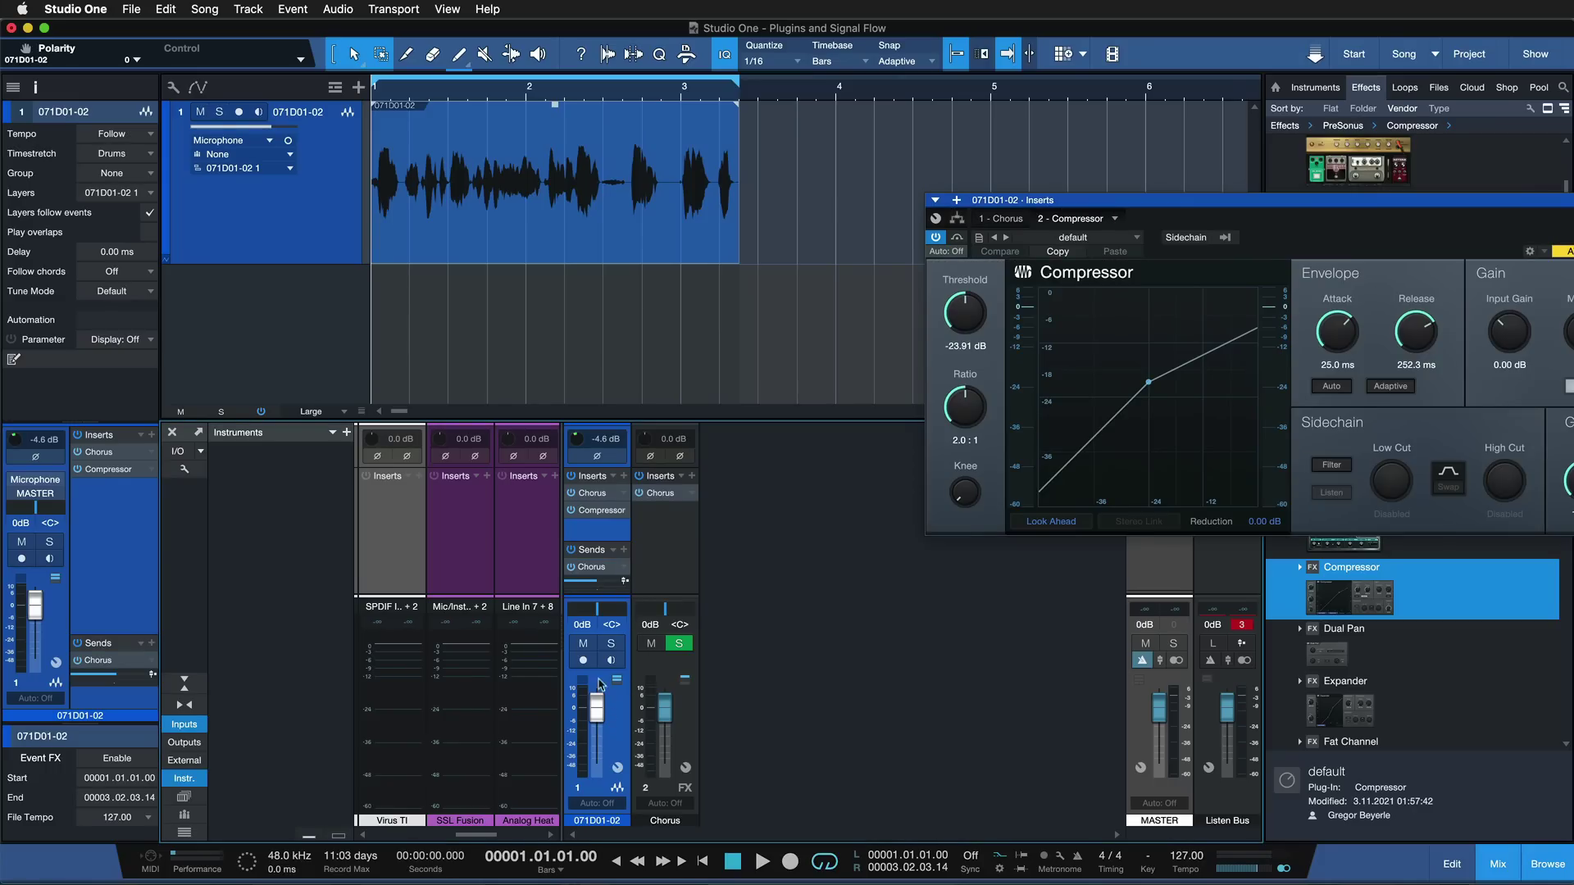
left_click(687, 710)
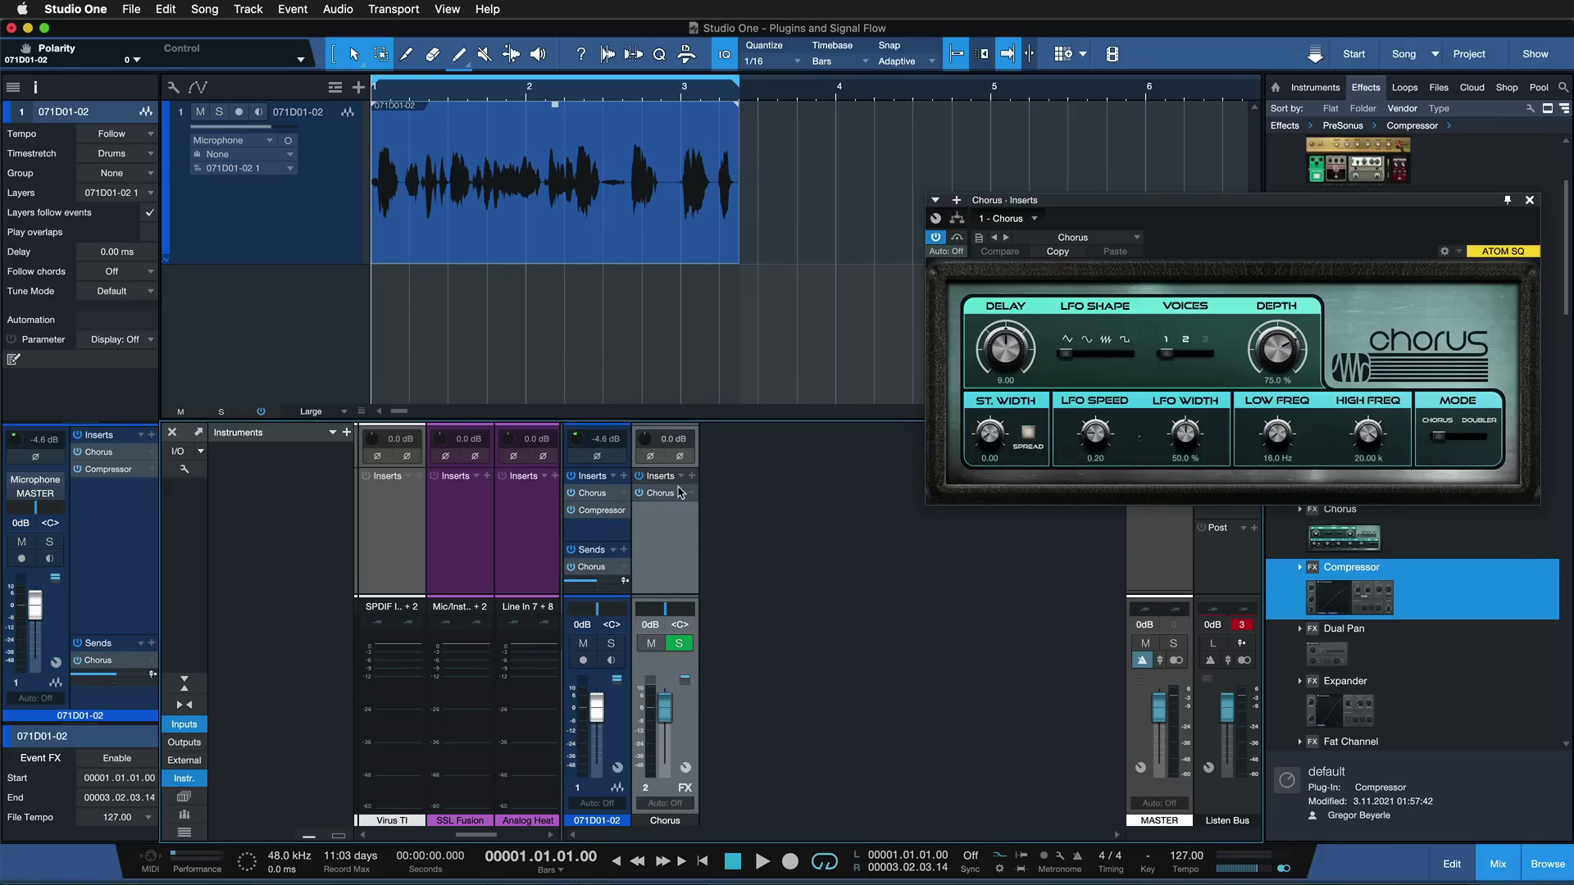